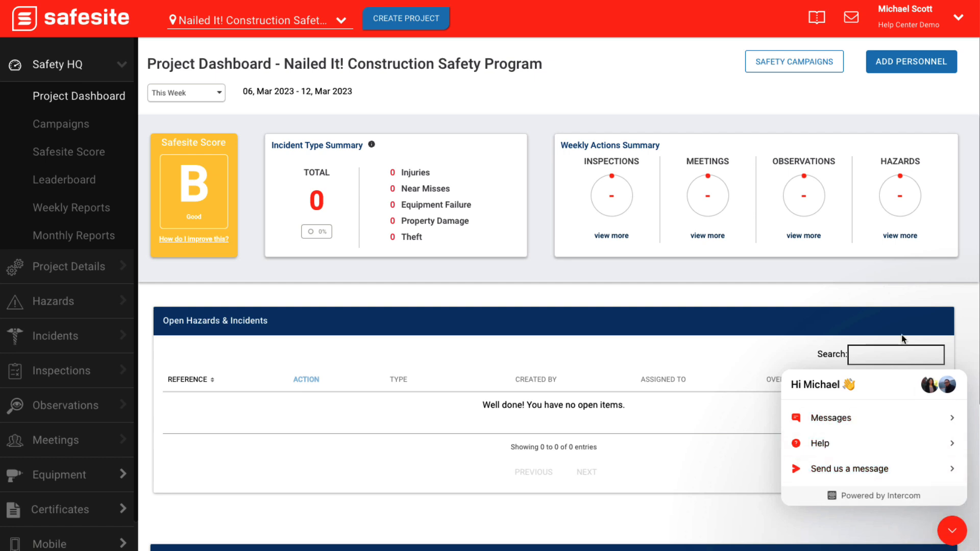
pyautogui.click(818, 19)
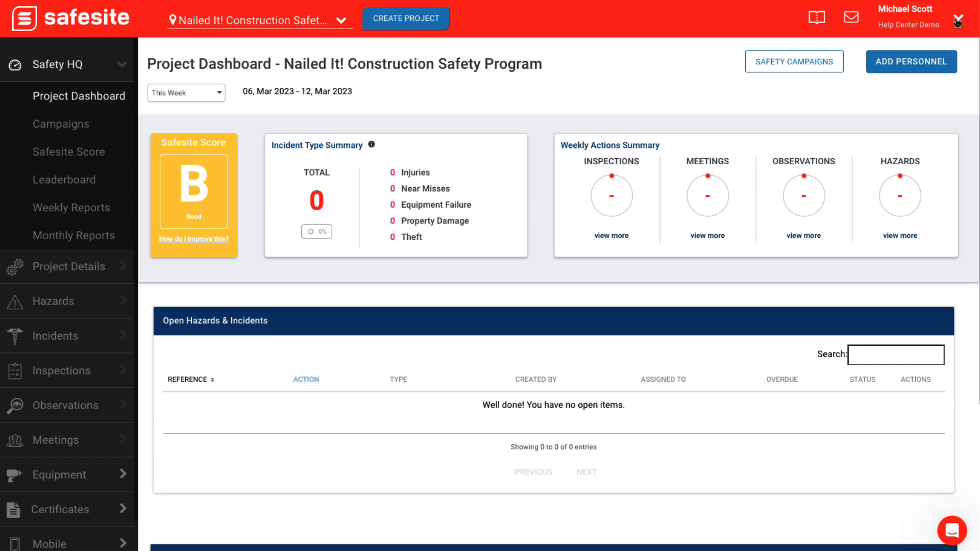
pyautogui.click(958, 21)
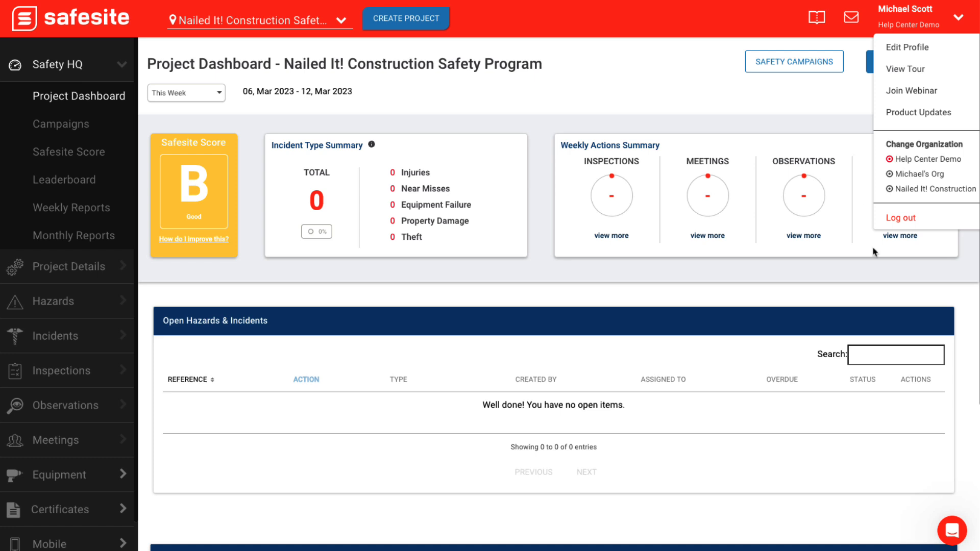
pyautogui.click(959, 16)
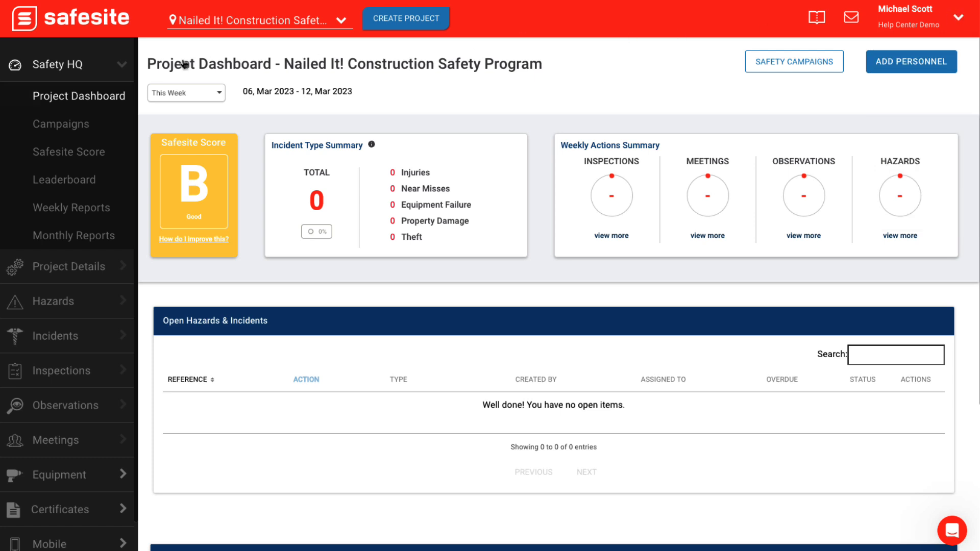
# - Go to the templates page for meetings
pyautogui.click(88, 69)
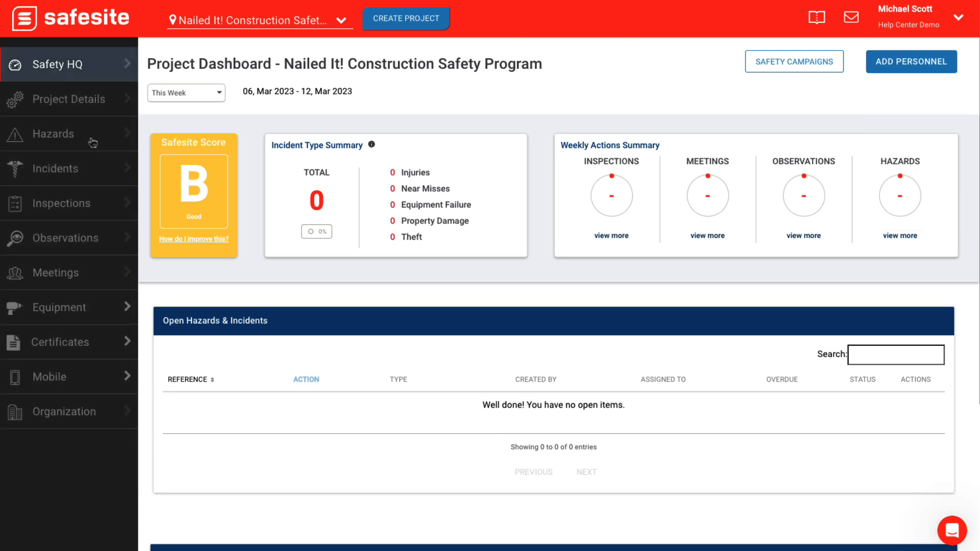
pyautogui.click(94, 202)
pyautogui.click(102, 352)
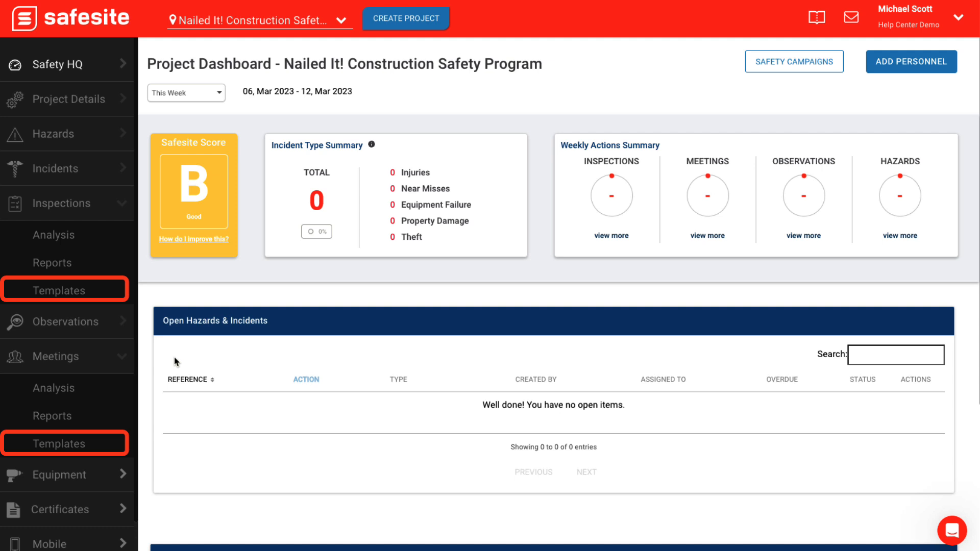
pyautogui.click(96, 441)
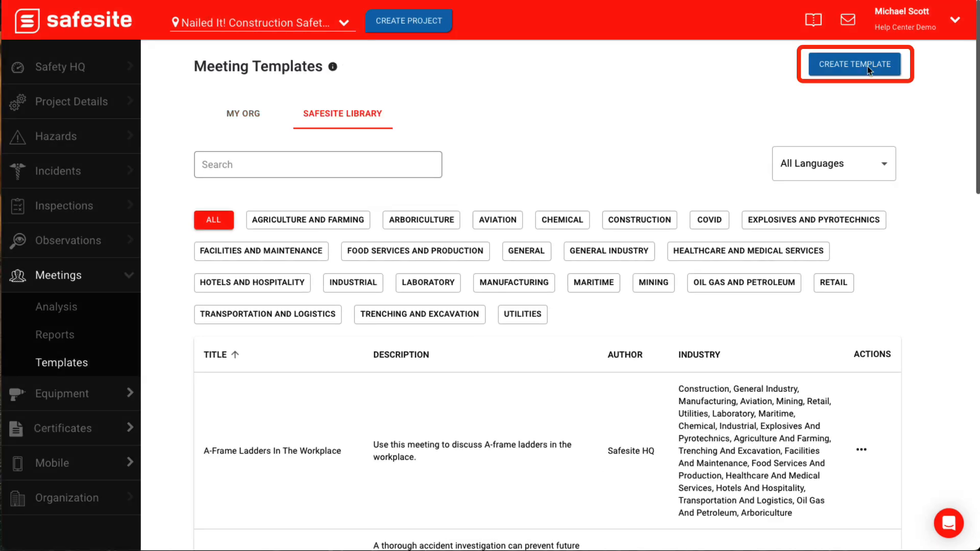
# - Create a meeting template named "Hand washing Toolbox Talk" and continue to its topic details
pyautogui.click(868, 66)
pyautogui.click(597, 174)
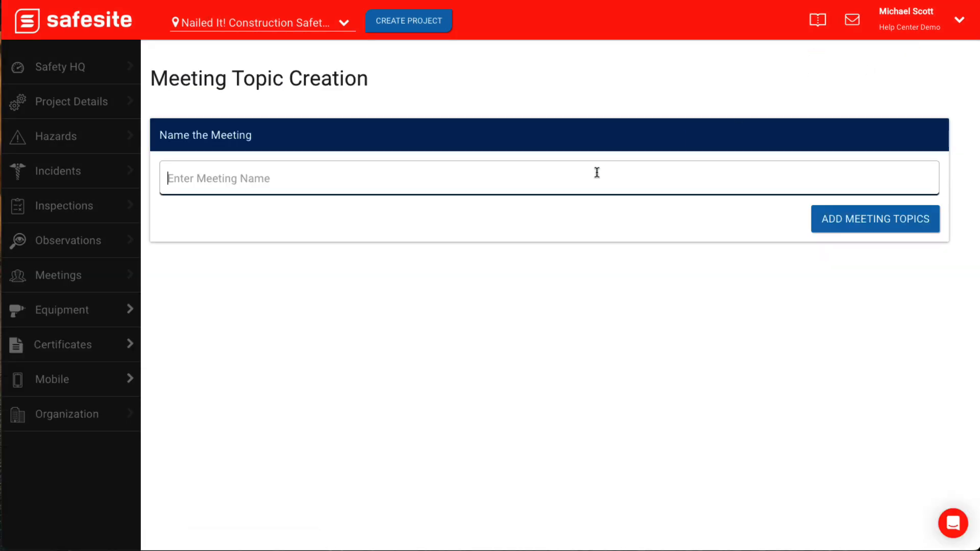
pyautogui.write('Hand washing Toolbox Talk')
pyautogui.click(860, 224)
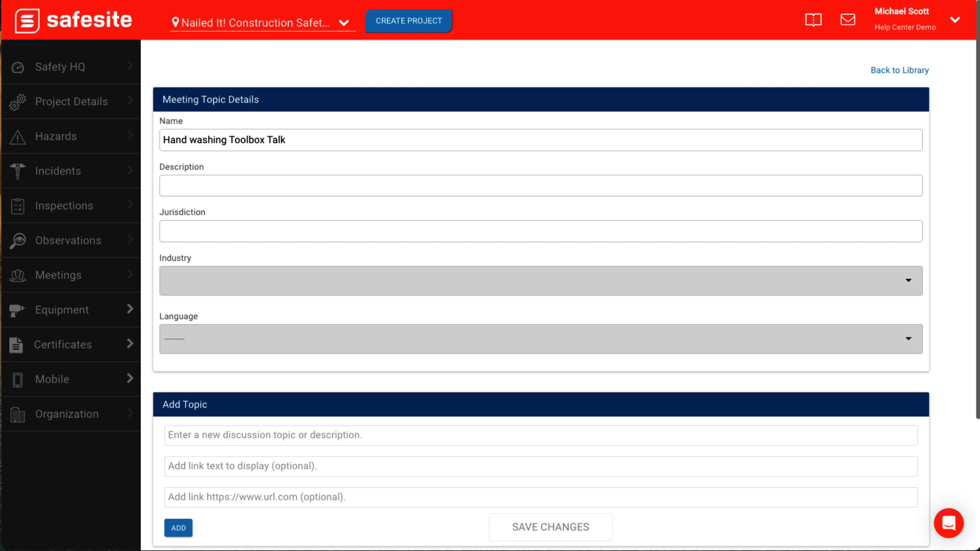
# - Enter the description "This meeting covers CDC and OSHA guidelines for proper hand washing techniques." and the jurisdiction OSHA
pyautogui.click(387, 179)
pyautogui.write('This meeting covers CDC and OSHA guidelines for proper hand washing techniques.')
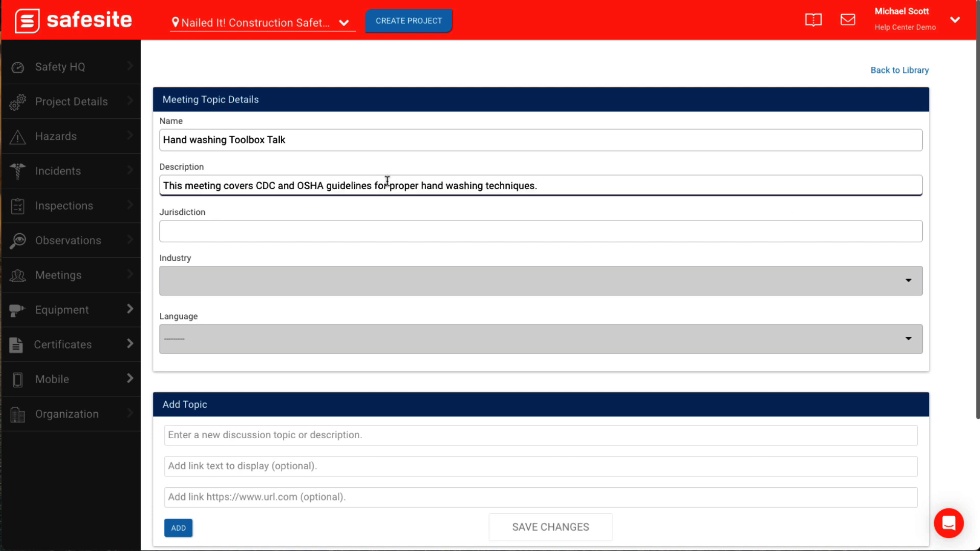
pyautogui.press('super+Tab')
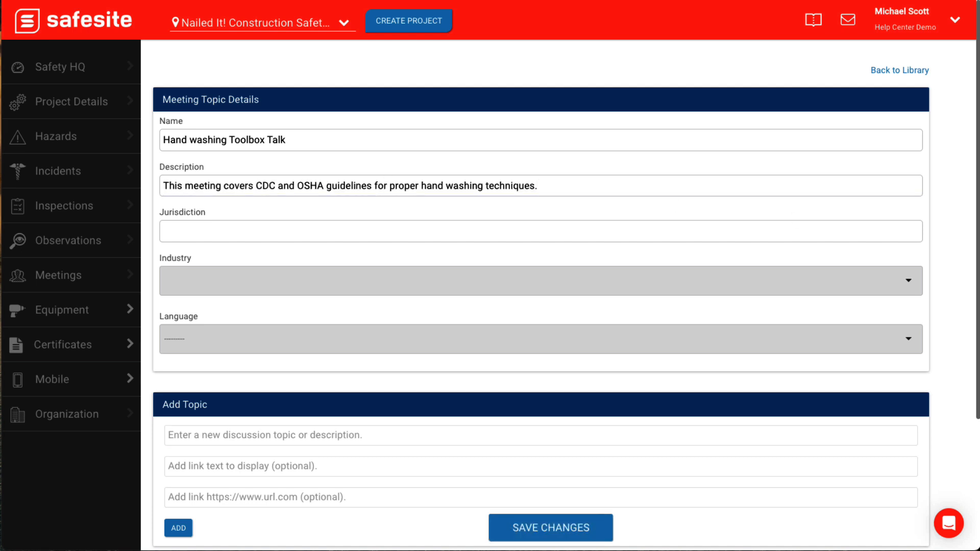
pyautogui.click(590, 231)
pyautogui.write('OSHA')
# - Set the meeting template's industry to General and its language to English
pyautogui.click(904, 278)
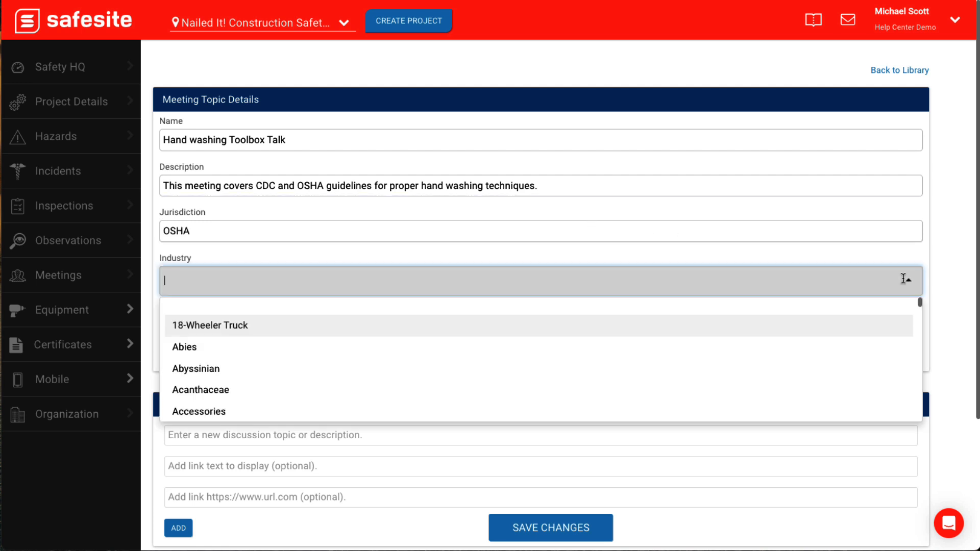
pyautogui.write('Geb')
pyautogui.press('BackSpace')
pyautogui.write('n')
pyautogui.click(188, 347)
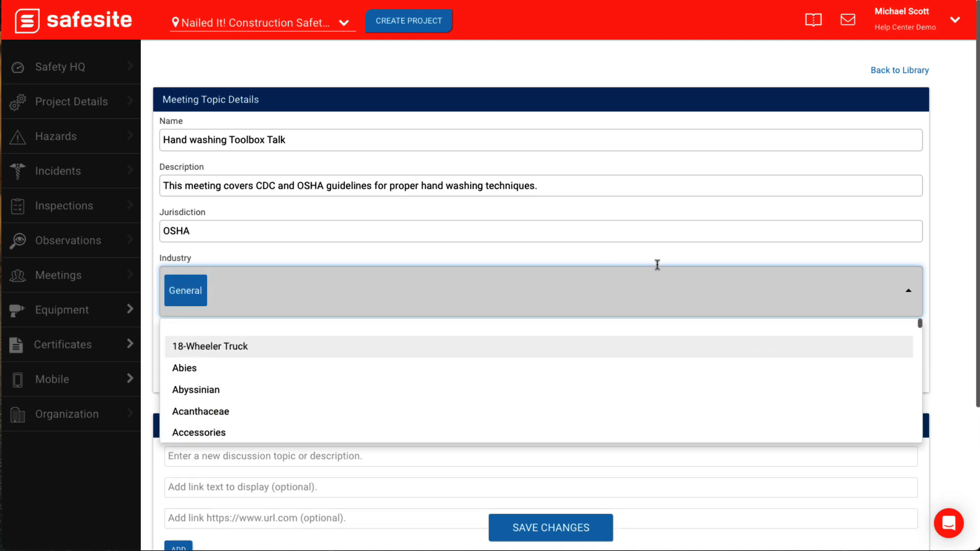
pyautogui.click(713, 253)
pyautogui.click(880, 359)
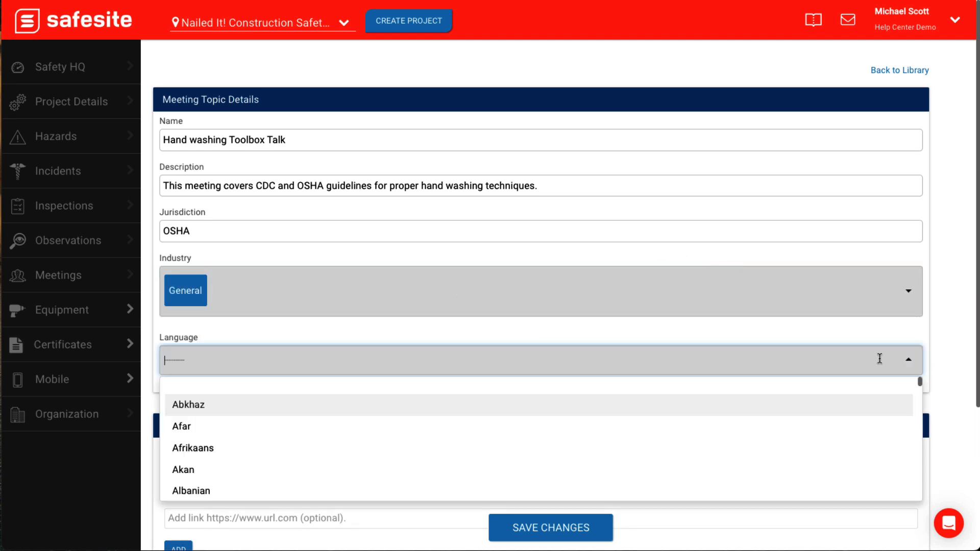
pyautogui.write('Engl')
pyautogui.click(864, 406)
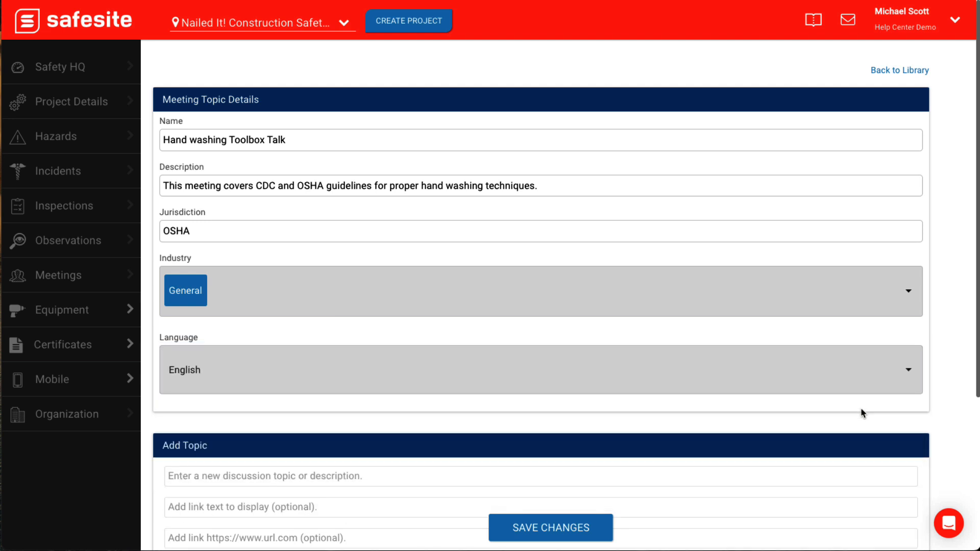
# - Enter the new discussion topic text beginning "Keeping hands clean is one of the most important steps we can take to avoid getting sick"
pyautogui.scroll(-4, 861, 413)
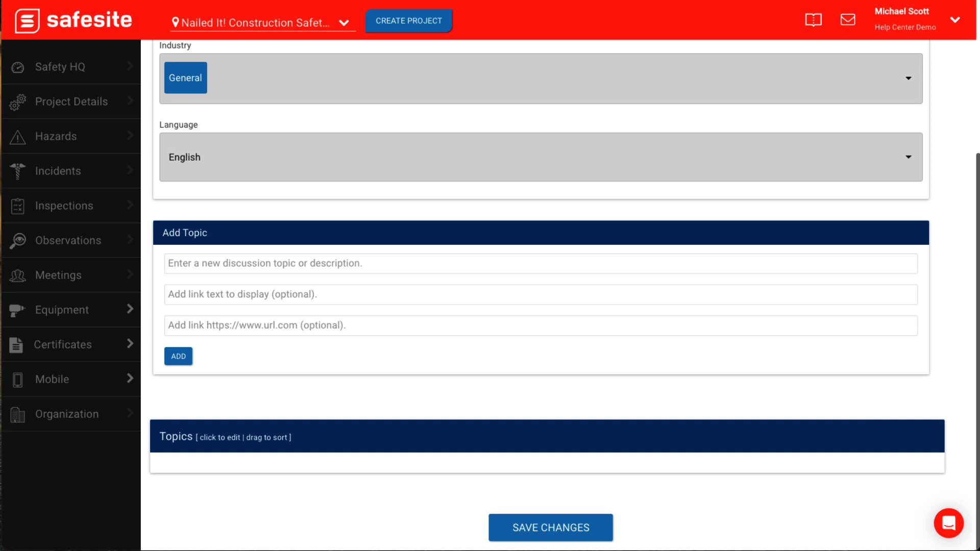
pyautogui.click(300, 261)
pyautogui.hotkey('ctrl', 'v')
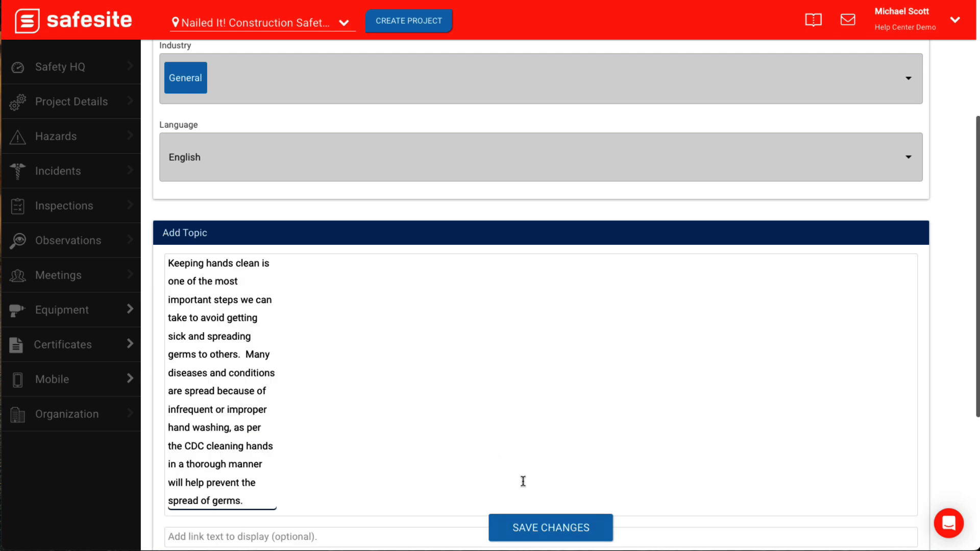
pyautogui.scroll(-3, 521, 482)
pyautogui.click(455, 402)
pyautogui.write('Handwashing Video')
pyautogui.rightClick(171, 285)
pyautogui.click(194, 290)
pyautogui.click(257, 325)
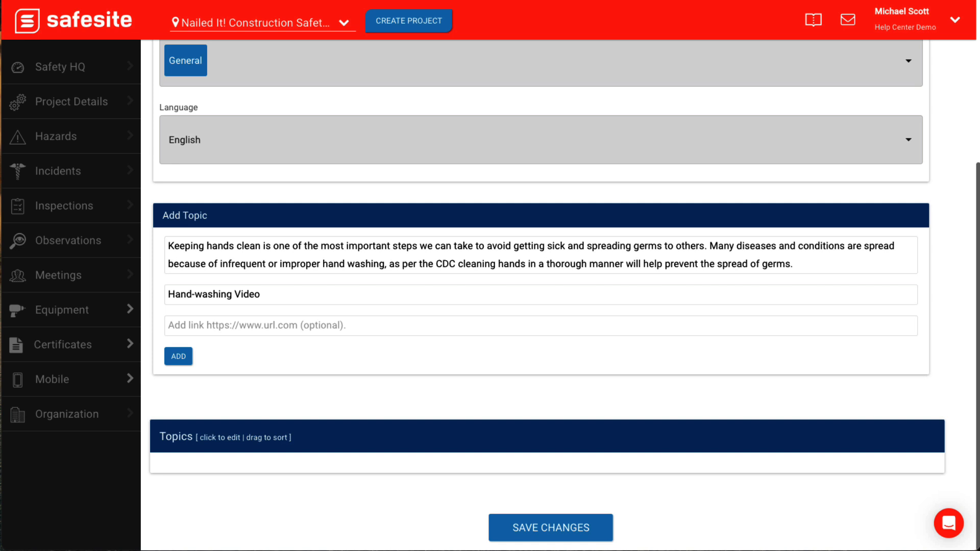
pyautogui.write('https://www.cdc.gov/handwashing/videos.html')
pyautogui.click(189, 360)
# - Add the topic "Wet your hands with clean, running water (warm or cold), turn off the tap and apply soap."
pyautogui.scroll(-3, 266, 367)
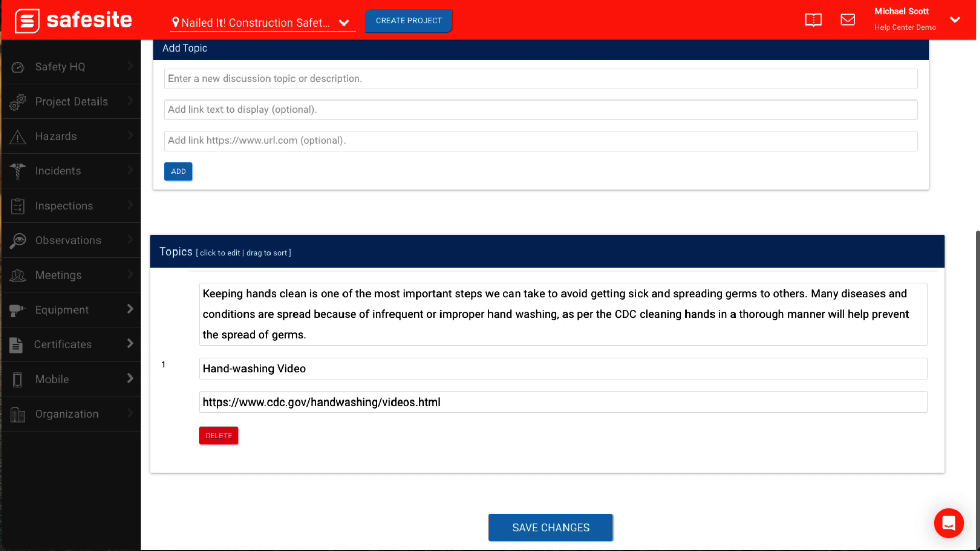
pyautogui.click(209, 80)
pyautogui.write('Wet your hands with clean, running water (warm or cold), turn off the tap and apply soap.')
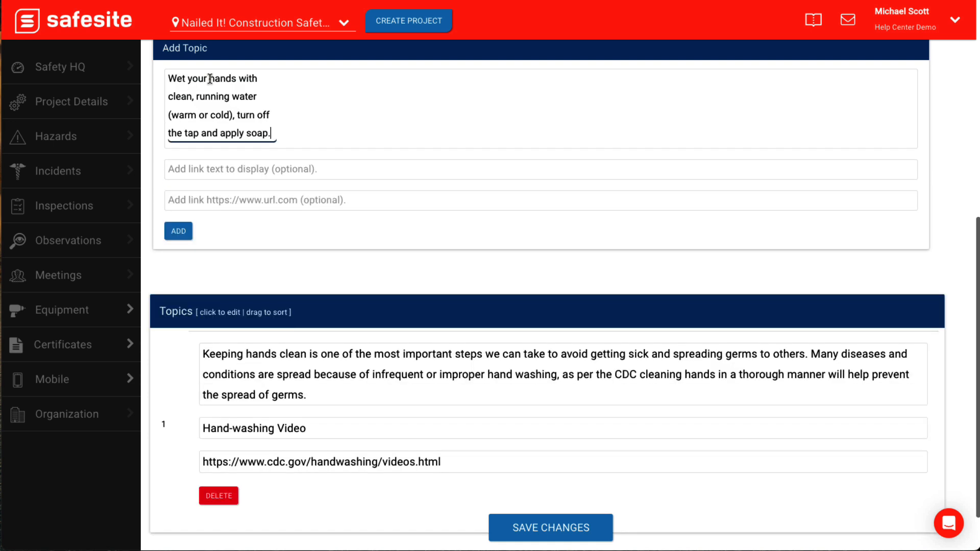
pyautogui.click(179, 231)
# - Reorder the topics so "Wet your hands" comes before "Keeping hands clean", and save the meeting template
pyautogui.scroll(-2, 306, 209)
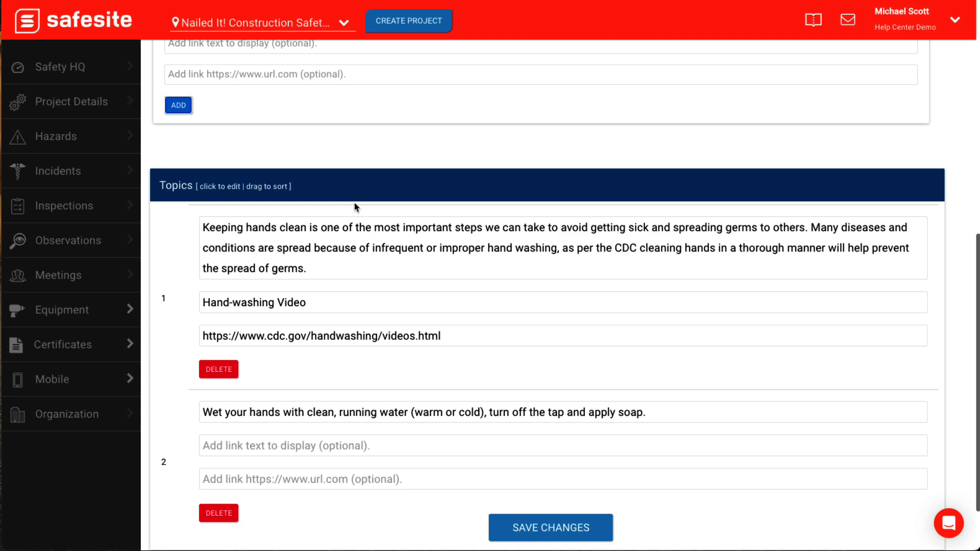
pyautogui.scroll(-1, 354, 203)
pyautogui.moveTo(179, 275); pyautogui.dragTo(179, 309)
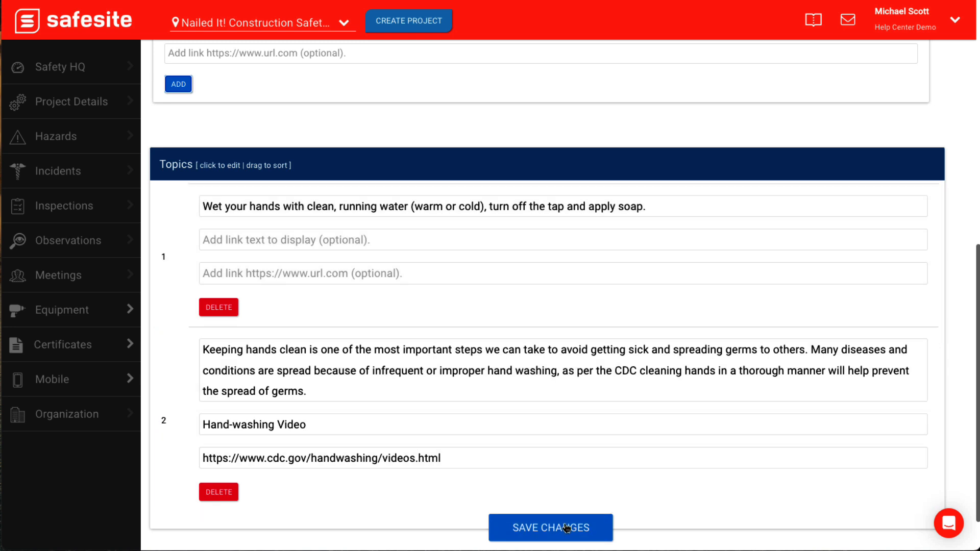
pyautogui.click(566, 528)
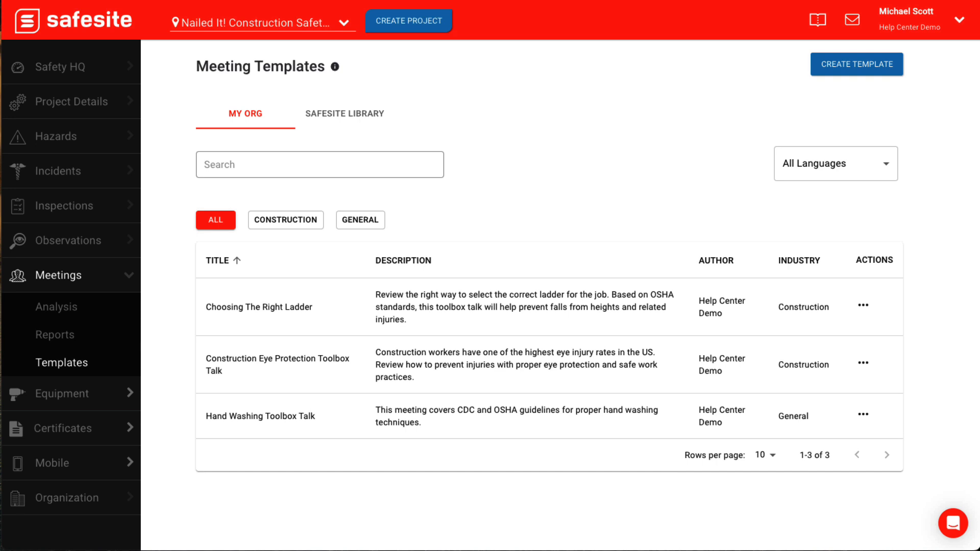
pyautogui.click(864, 416)
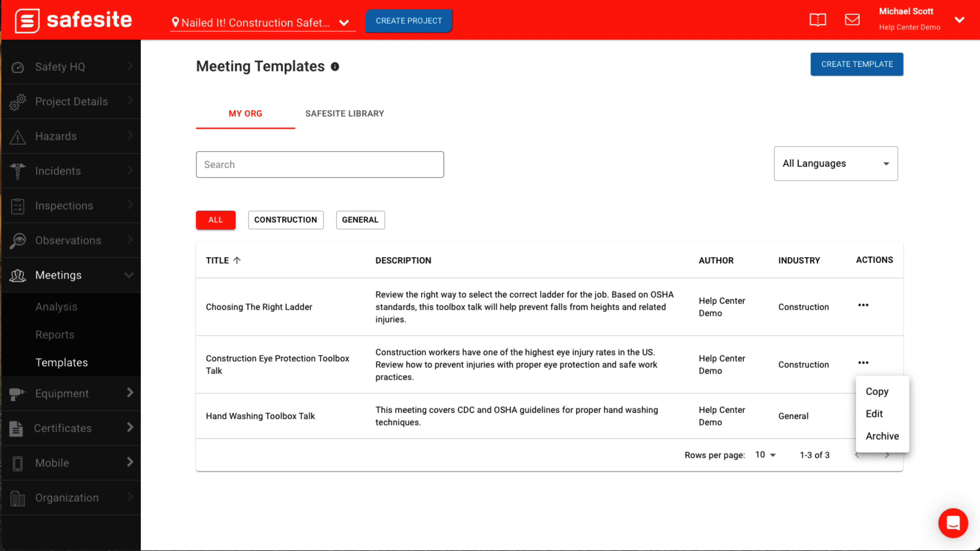
pyautogui.click(828, 203)
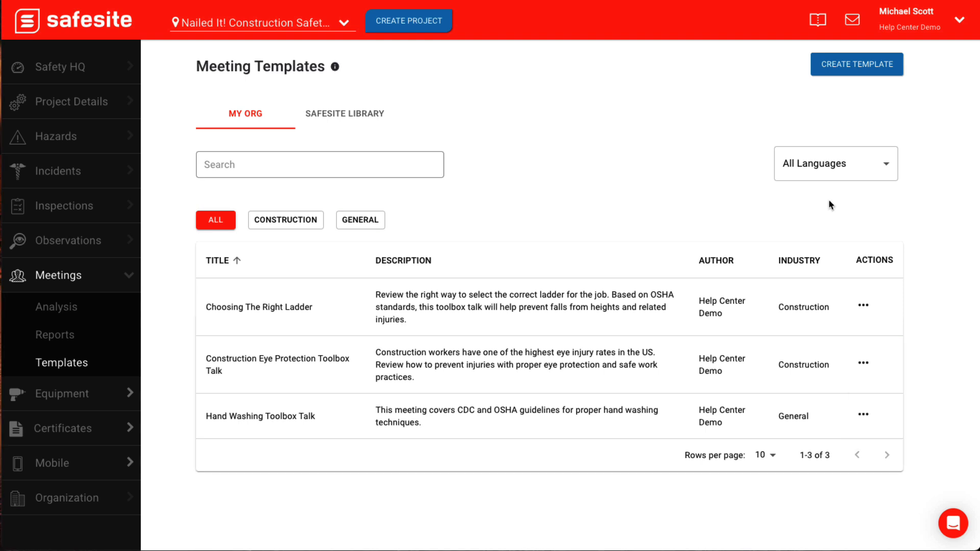
# - Copy the "A-Frame Ladders In The Workplace" meeting template from the Safesite Library into the organization's templates, keeping its details
pyautogui.click(367, 121)
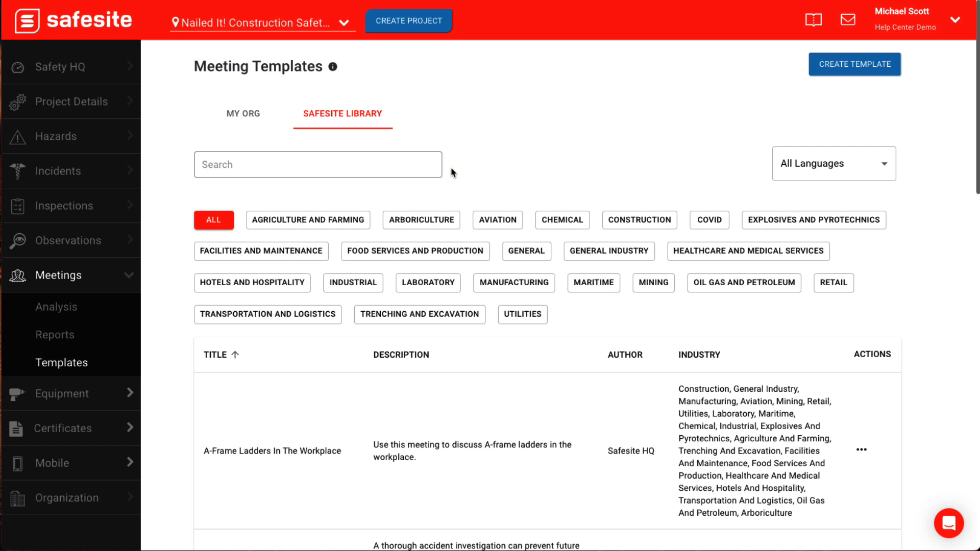
pyautogui.click(887, 172)
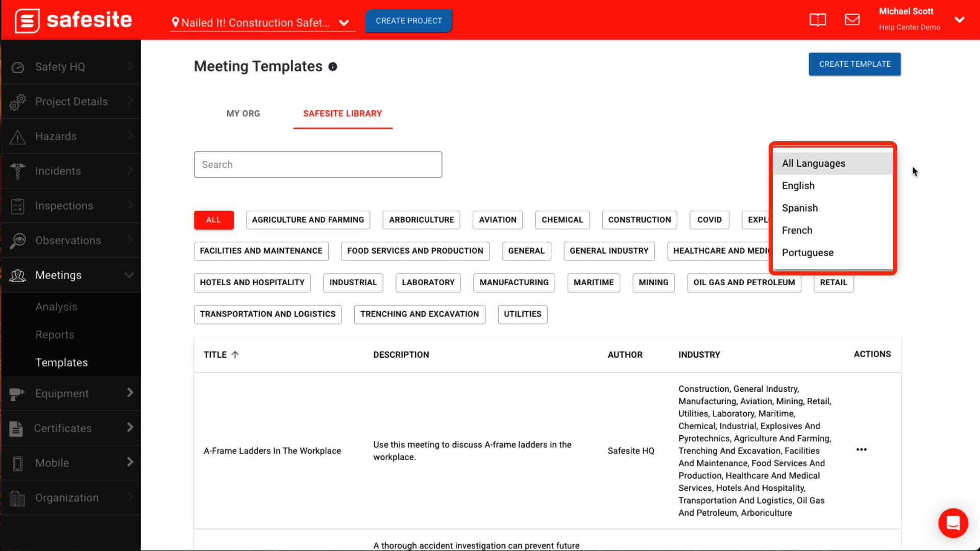
pyautogui.click(915, 172)
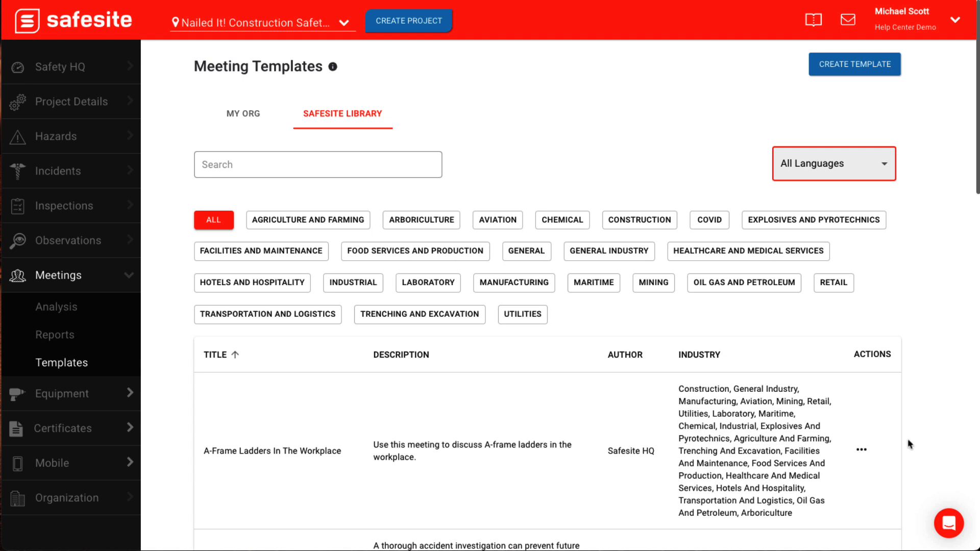
pyautogui.click(861, 451)
pyautogui.click(896, 453)
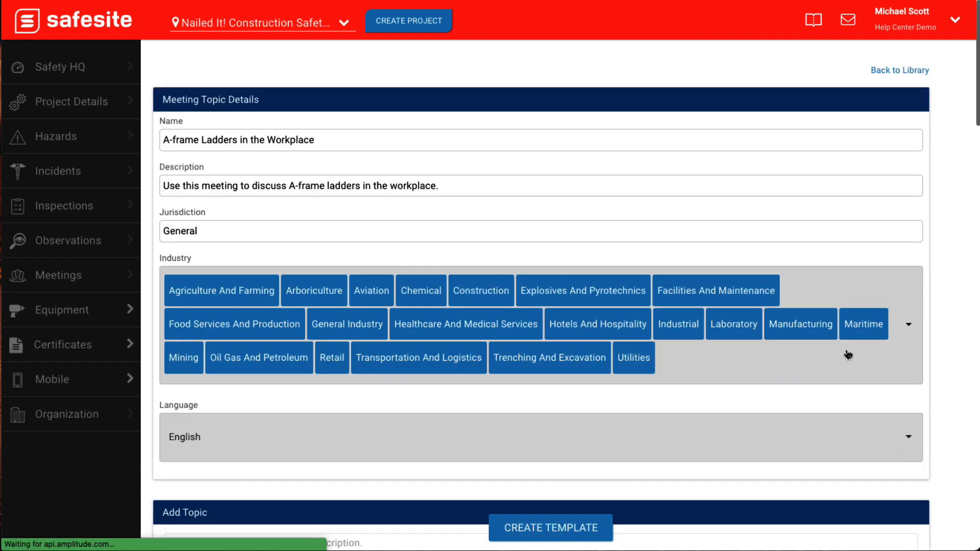
pyautogui.click(746, 138)
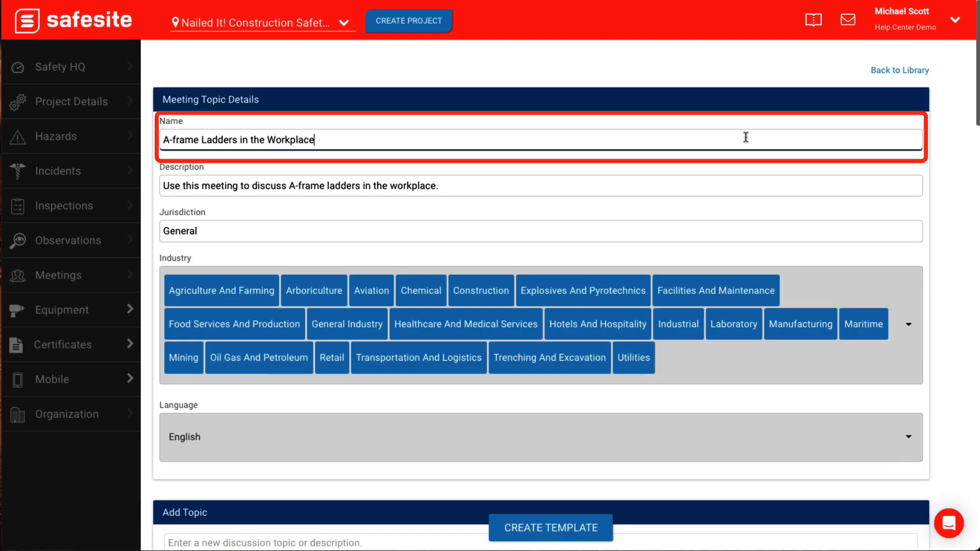
pyautogui.scroll(-9, 746, 138)
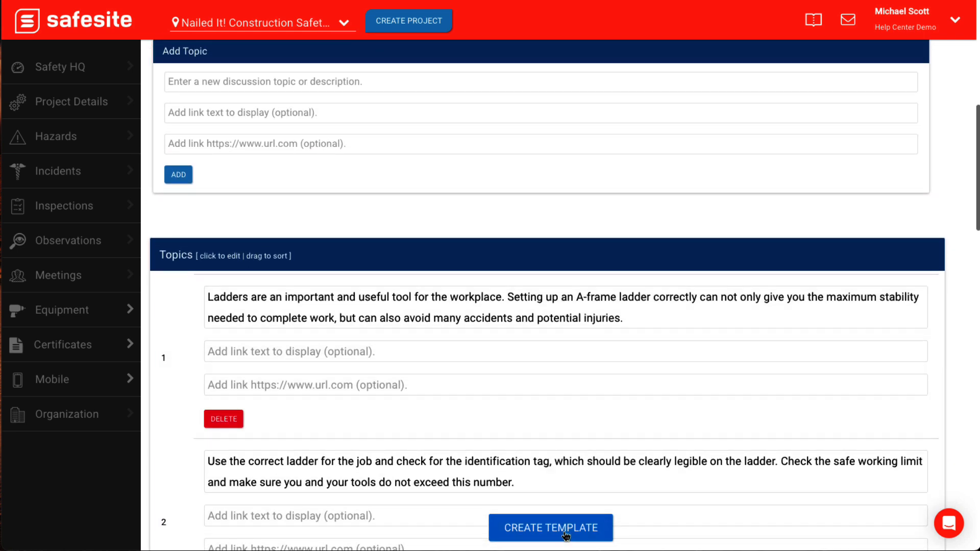
pyautogui.click(566, 535)
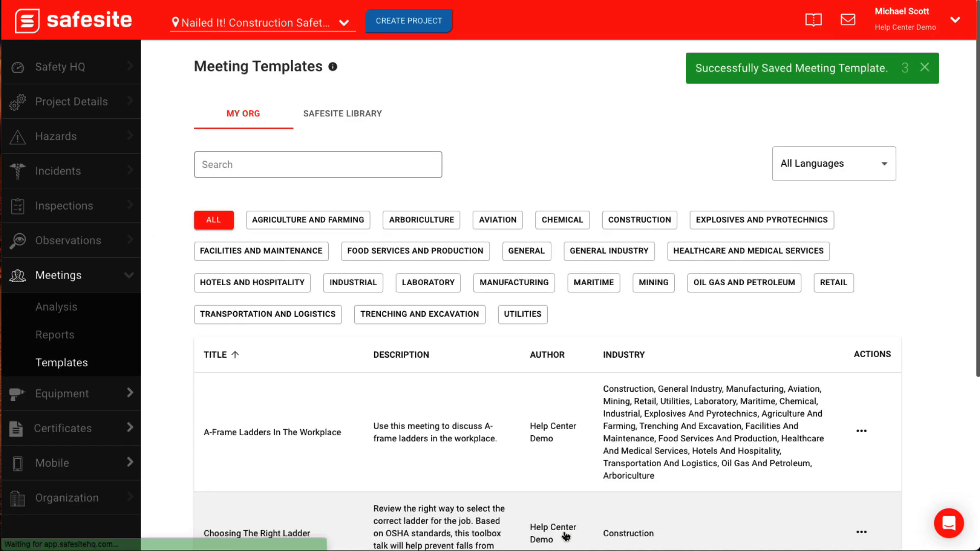
# - Create a new inspection template named "A-Frame Ladder Inspection" for the organization
pyautogui.scroll(-4, 565, 534)
pyautogui.scroll(3, 549, 449)
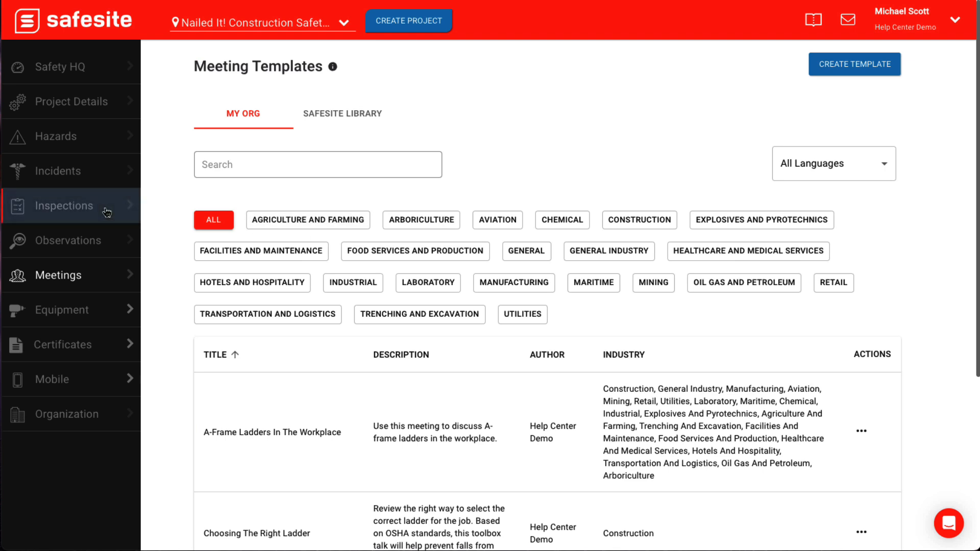
pyautogui.click(106, 212)
pyautogui.click(108, 293)
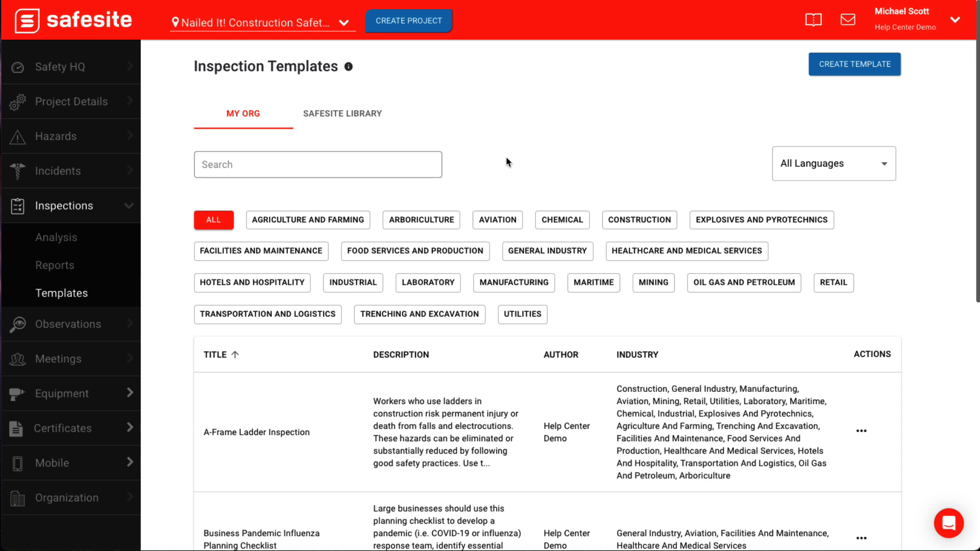
pyautogui.click(880, 70)
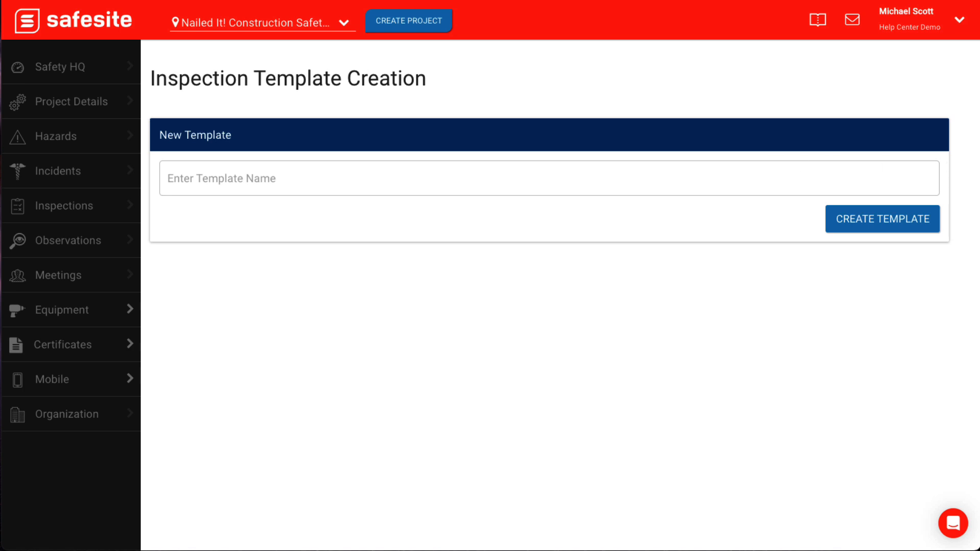
pyautogui.click(781, 172)
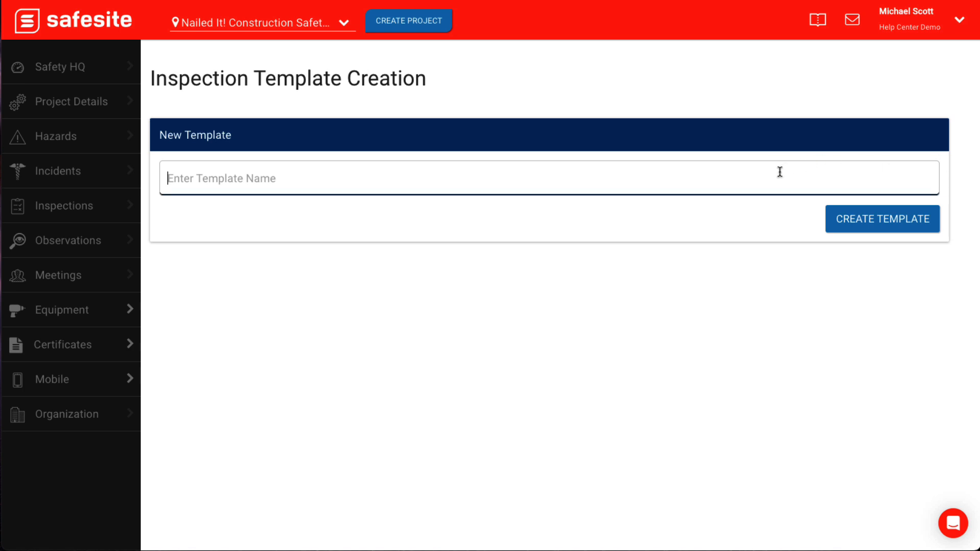
pyautogui.write('A-Frame Ladder Inspection')
pyautogui.click(885, 216)
# - Fill in the template description about ladder fall and electrocution risks in construction, removing the unfinished text after "good safety practices."
pyautogui.click(554, 175)
pyautogui.hotkey('ctrl', 'v')
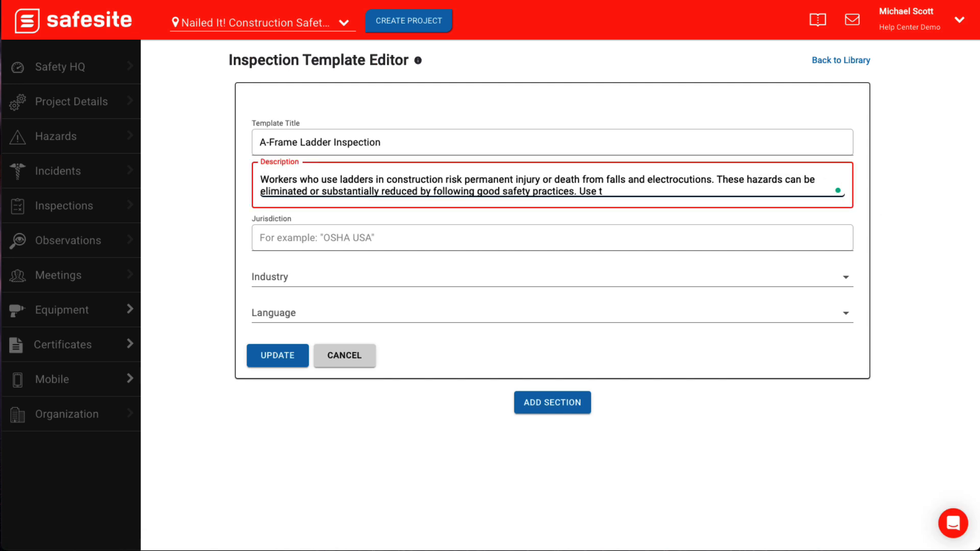
pyautogui.moveTo(613, 192); pyautogui.dragTo(579, 192)
pyautogui.press('BackSpace')
# - Set the template's jurisdiction to OSHA, industry to General Industry and language to English, and save the template details
pyautogui.click(534, 231)
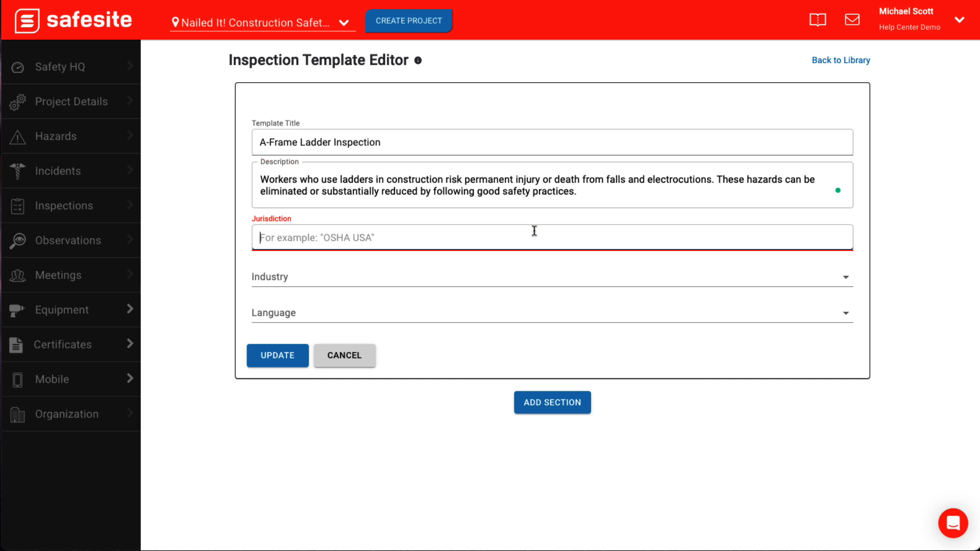
pyautogui.write('OSHA')
pyautogui.click(846, 278)
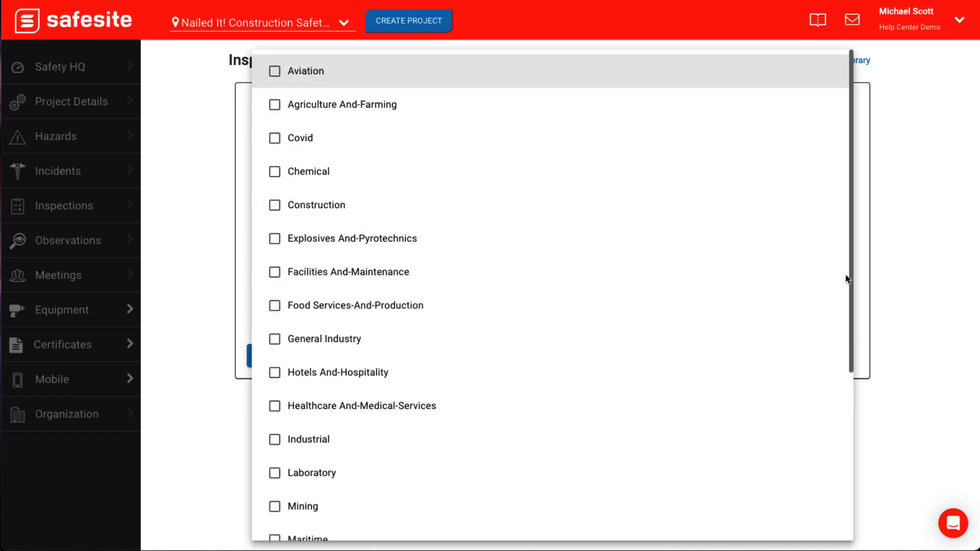
pyautogui.click(784, 328)
pyautogui.click(756, 322)
pyautogui.click(787, 324)
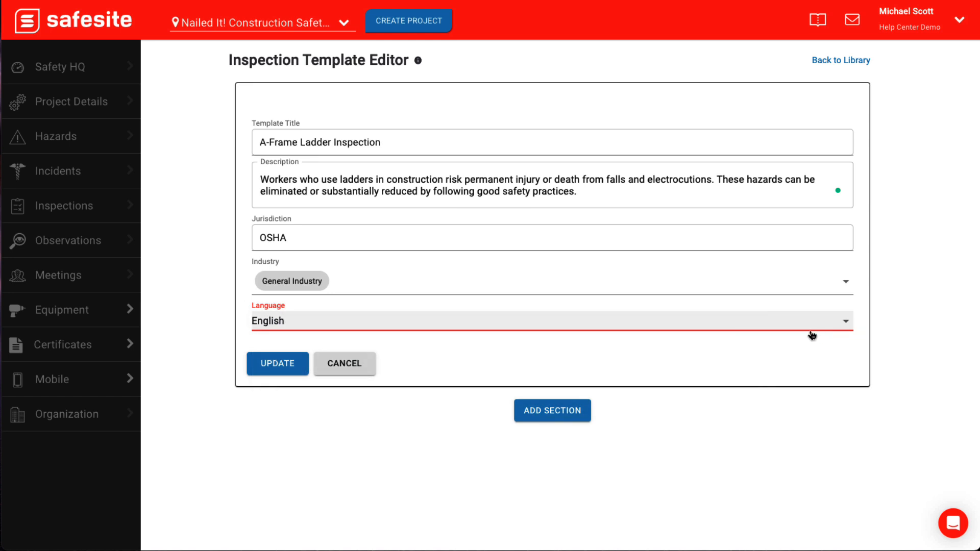
pyautogui.click(278, 363)
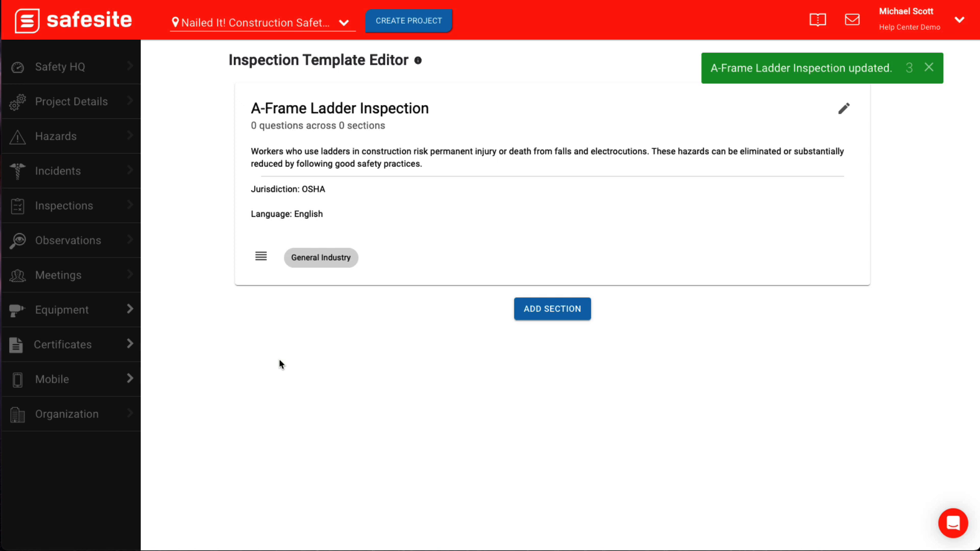
# - Add a section titled "A-Frame Ladder" to the inspection template
pyautogui.click(541, 316)
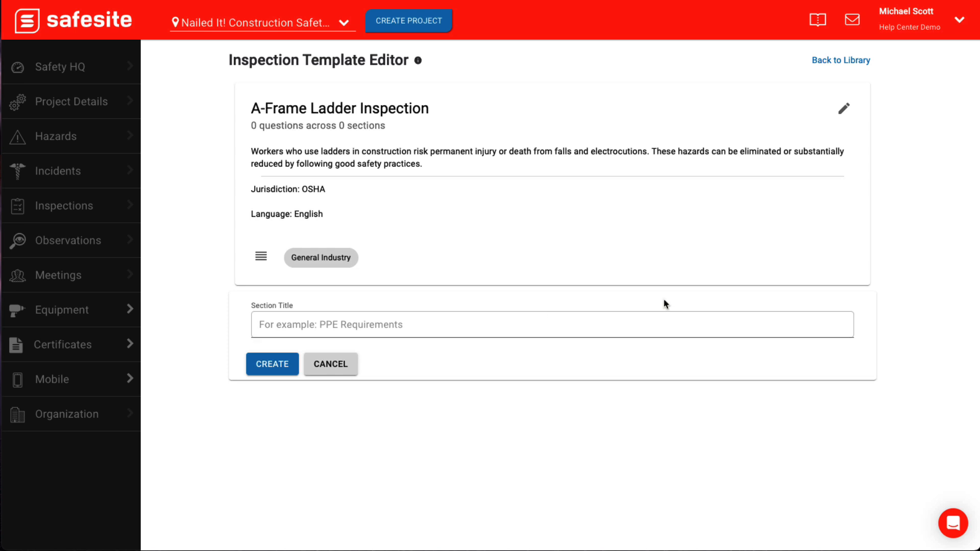
pyautogui.click(488, 320)
pyautogui.write('A-Frame Ladder')
pyautogui.click(272, 364)
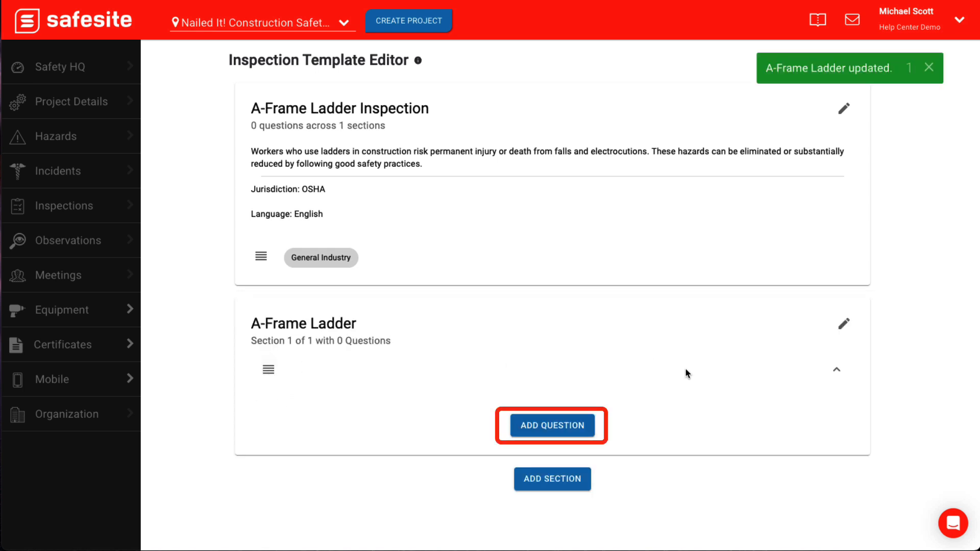
# - Start a question in the A-Frame Ladder section with the text "Is the ladder free of any damage?"
pyautogui.click(586, 424)
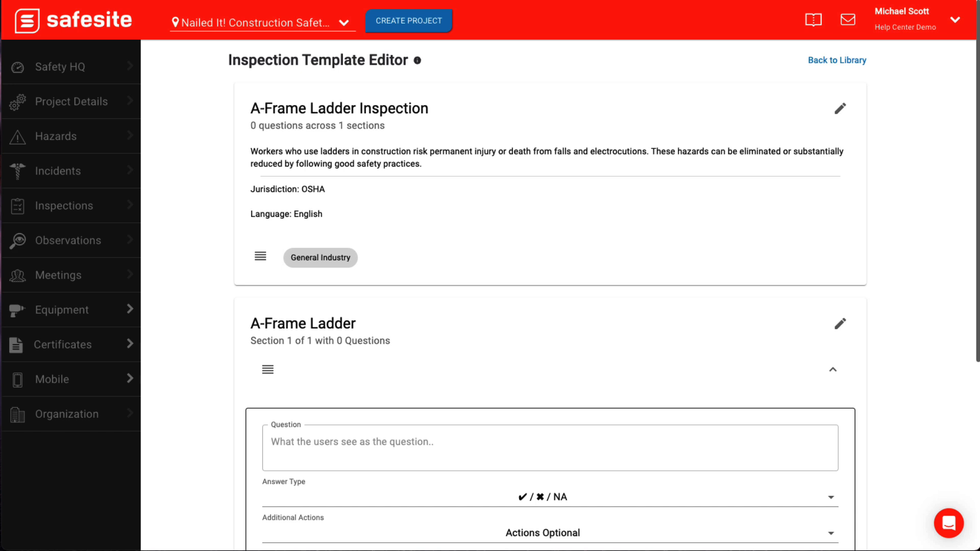
pyautogui.click(447, 440)
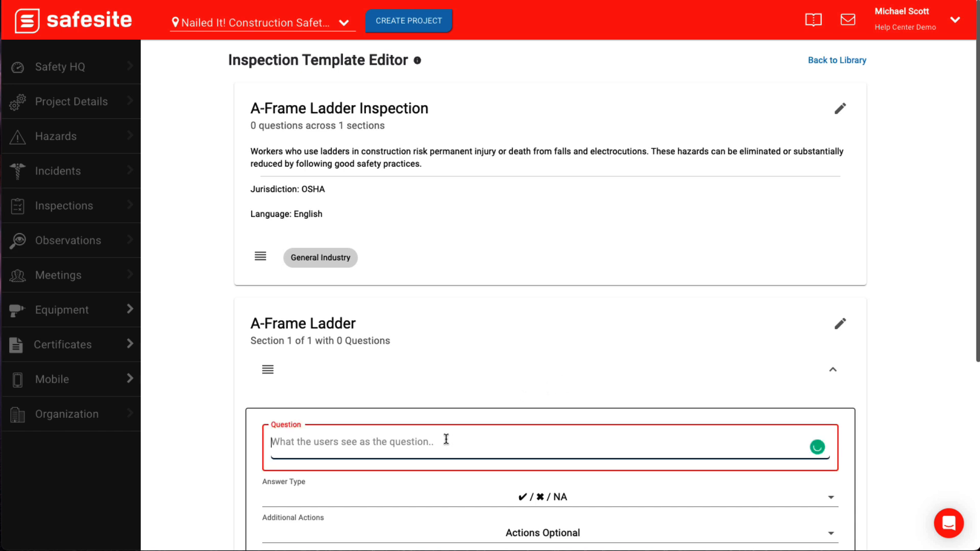
pyautogui.write('Is the ladder free of any damage?')
pyautogui.scroll(-1, 718, 390)
pyautogui.scroll(-1, 732, 381)
pyautogui.scroll(-1, 732, 382)
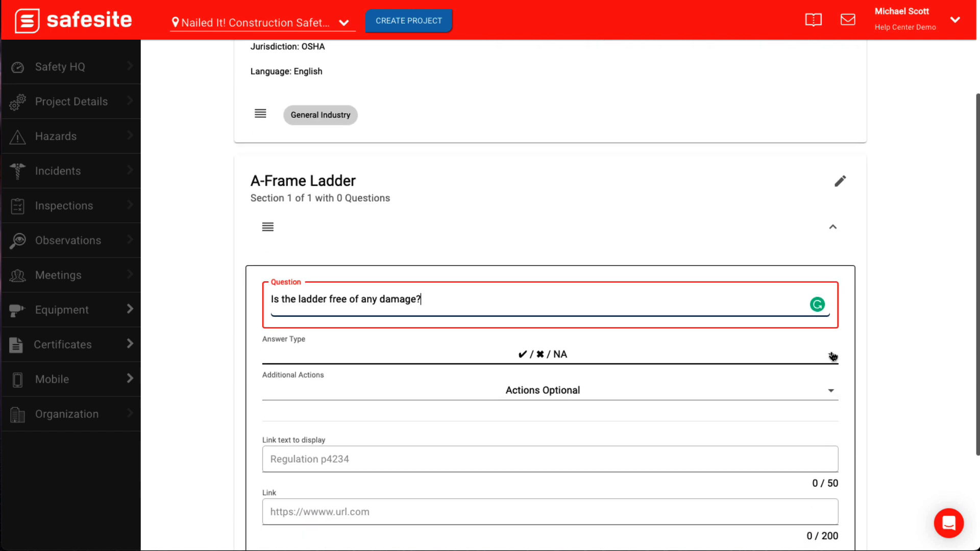
# - Review the answer types and additional actions, keep ✔ / ✖ / NA and Actions Optional, and create the question without a link
pyautogui.click(833, 357)
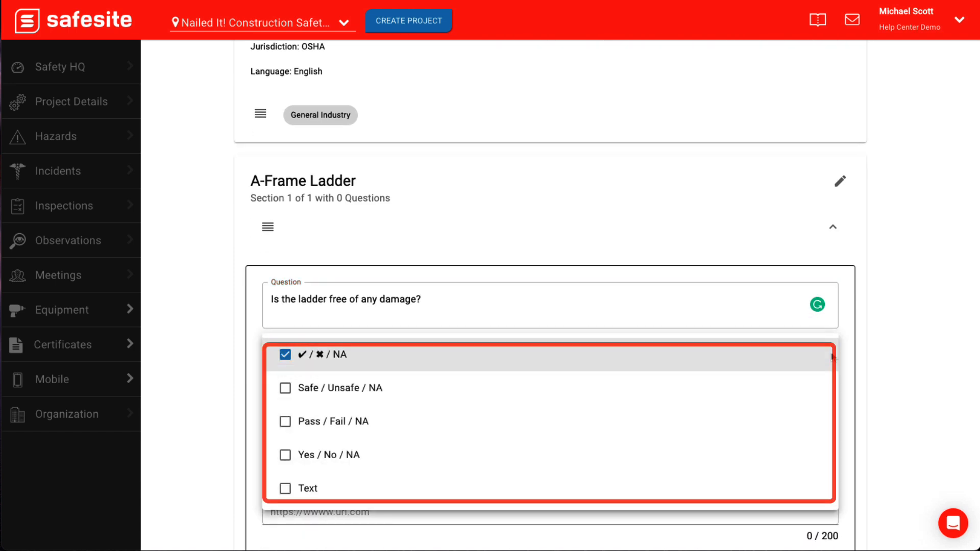
pyautogui.click(904, 362)
pyautogui.click(830, 392)
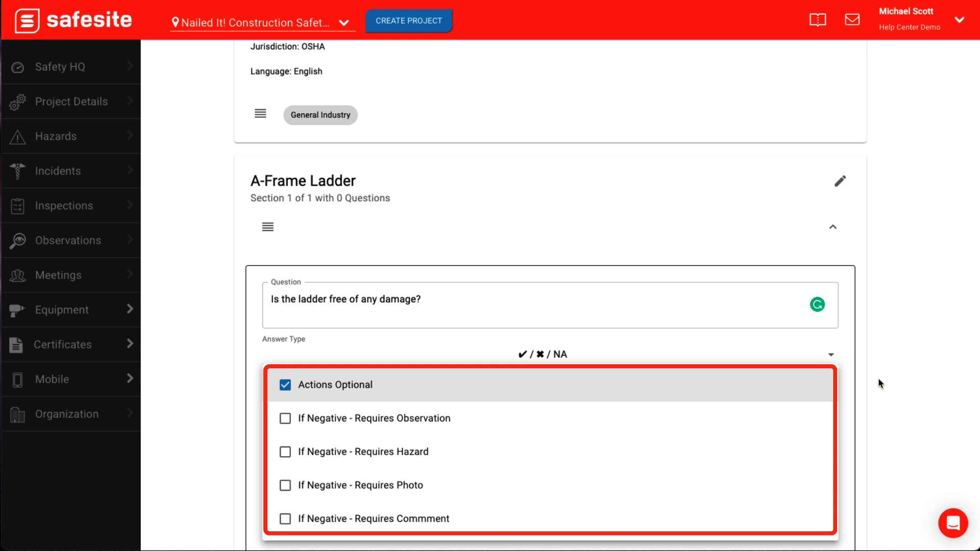
pyautogui.click(858, 380)
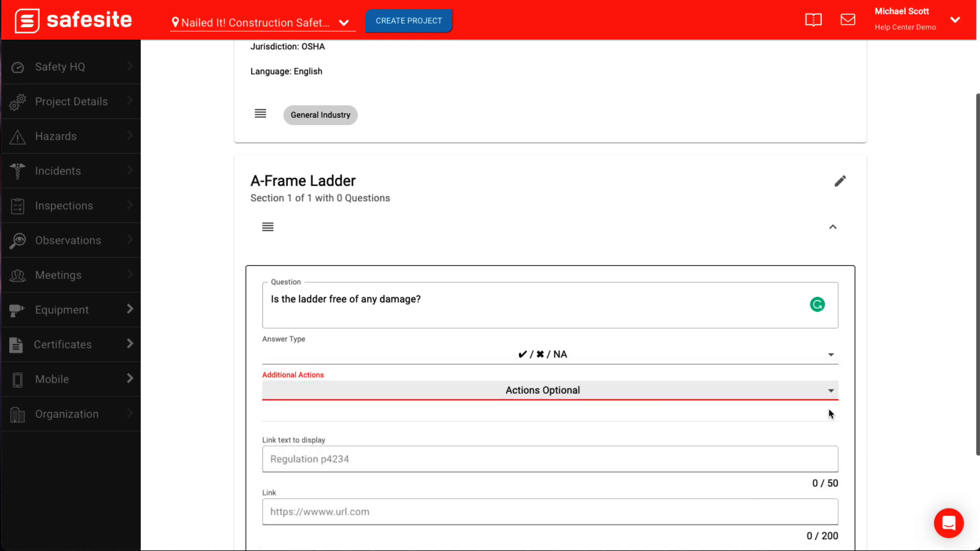
pyautogui.scroll(-2, 829, 414)
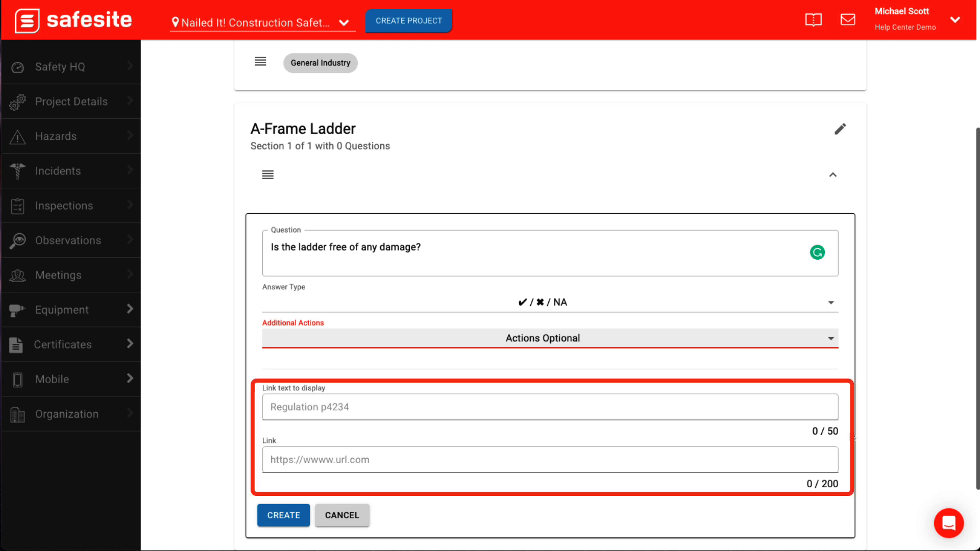
pyautogui.click(282, 515)
pyautogui.scroll(-5, 280, 503)
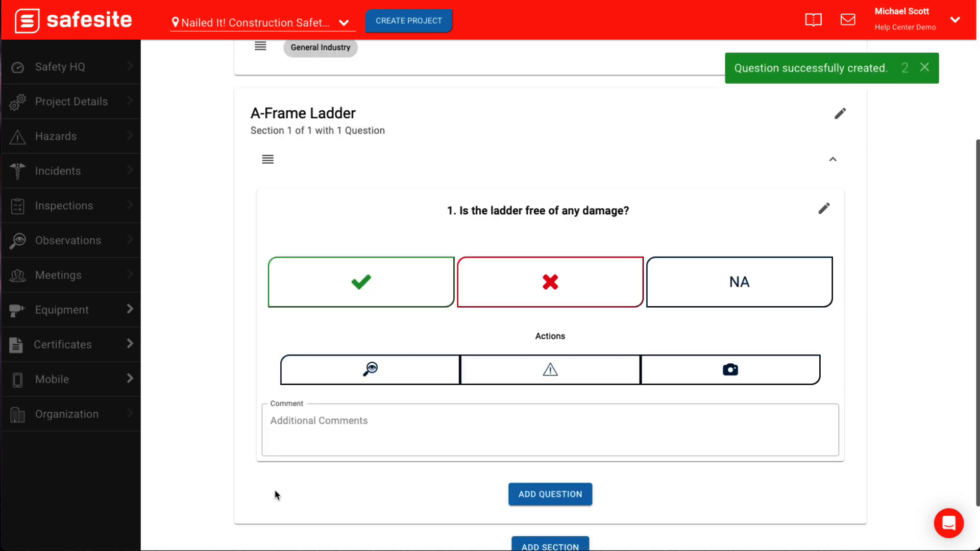
# - Add a second question, "Is the ladder structurally in good condition?", with the default answer type and actions
pyautogui.click(554, 428)
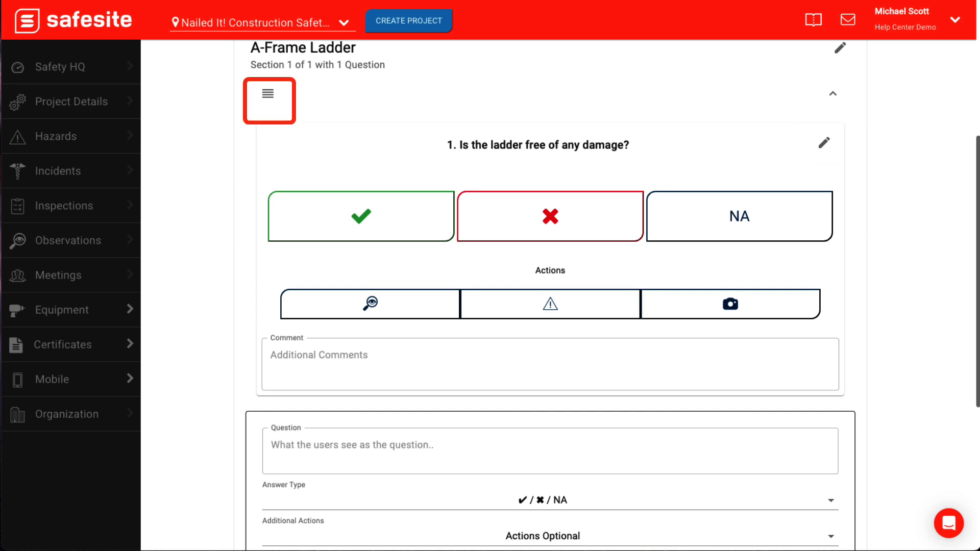
pyautogui.click(504, 446)
pyautogui.write('Is the ladder structurally in good condition?')
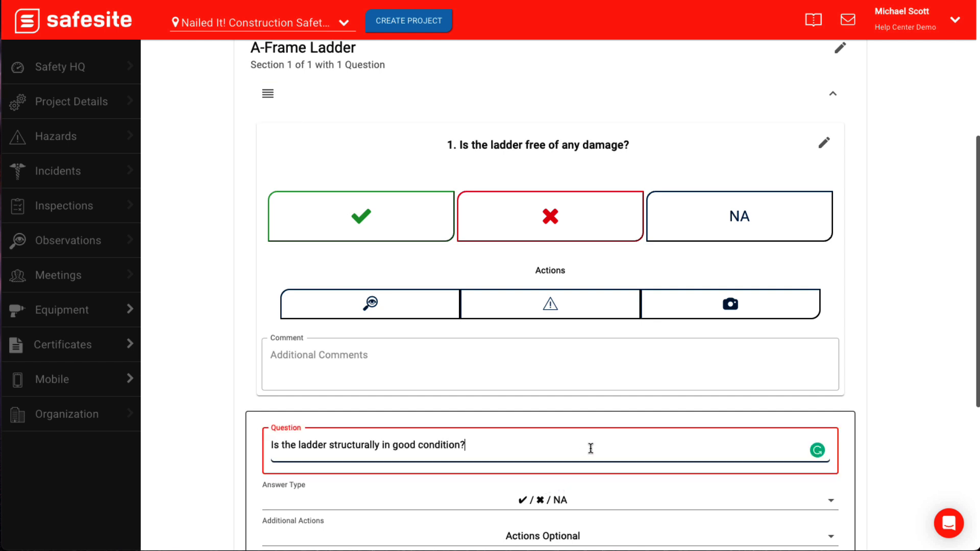
pyautogui.scroll(-4, 594, 447)
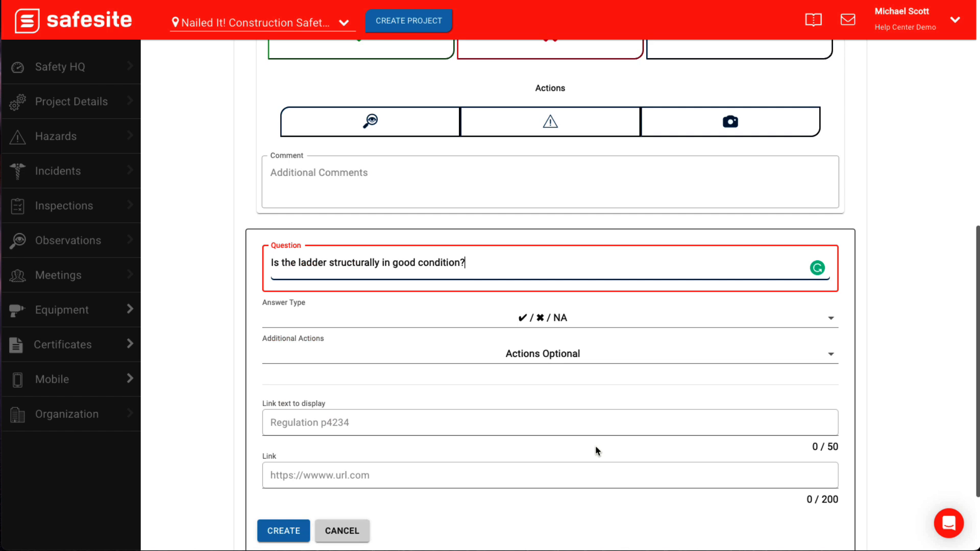
pyautogui.click(284, 531)
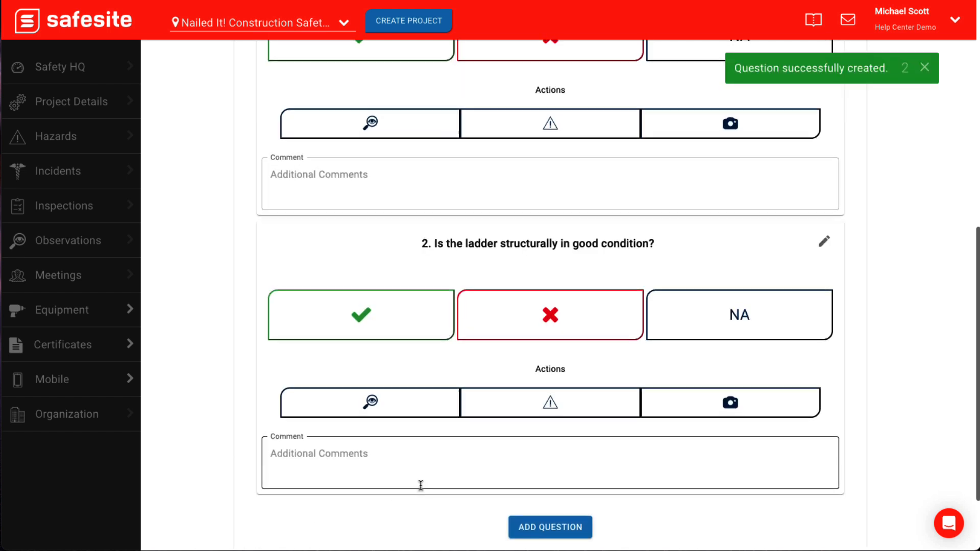
# - Examine the editing options of the second question, and return to the inspection template library
pyautogui.click(825, 245)
pyautogui.scroll(-1, 835, 266)
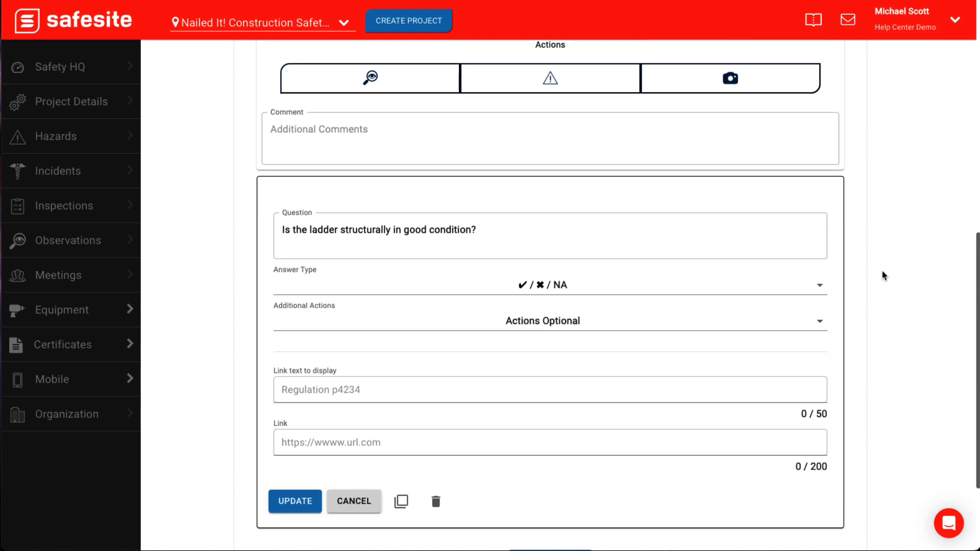
pyautogui.scroll(-1, 885, 275)
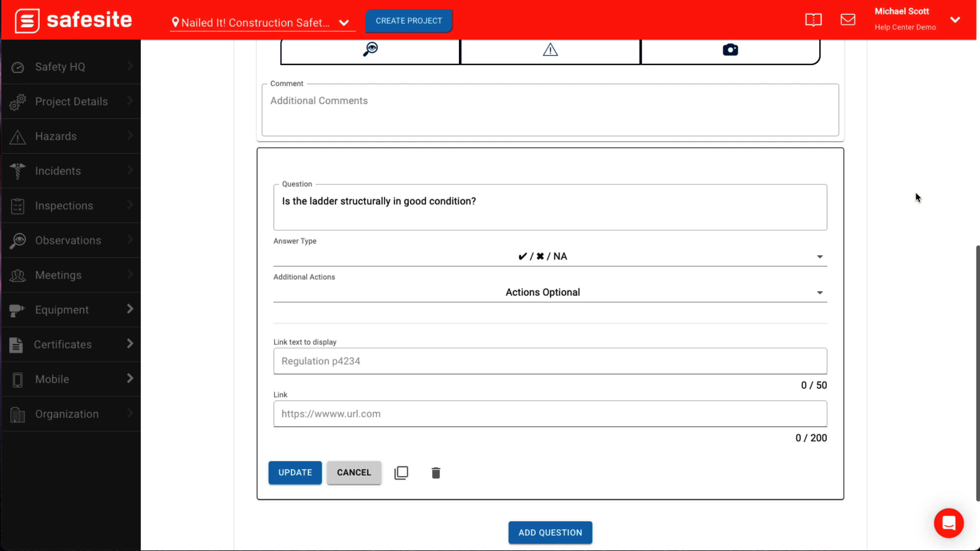
pyautogui.scroll(10, 918, 197)
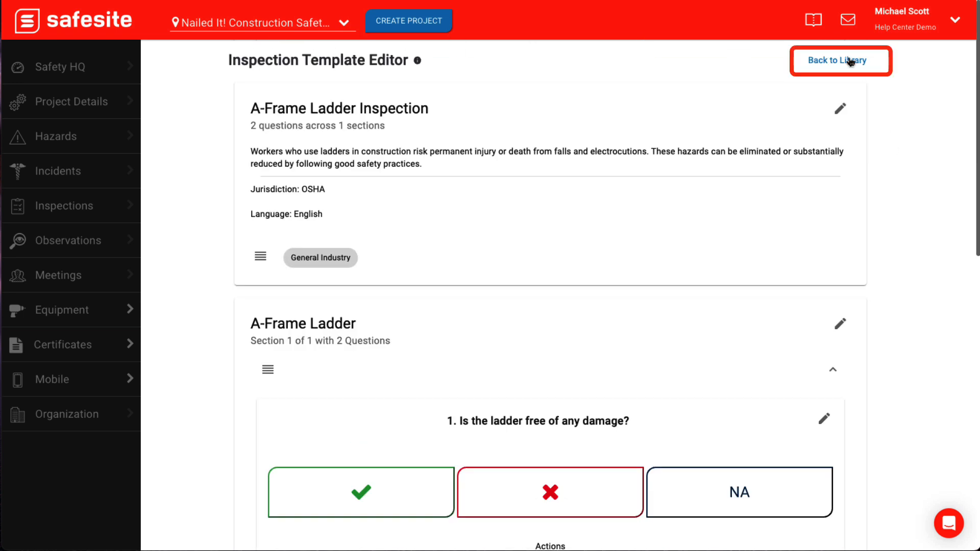
pyautogui.click(850, 61)
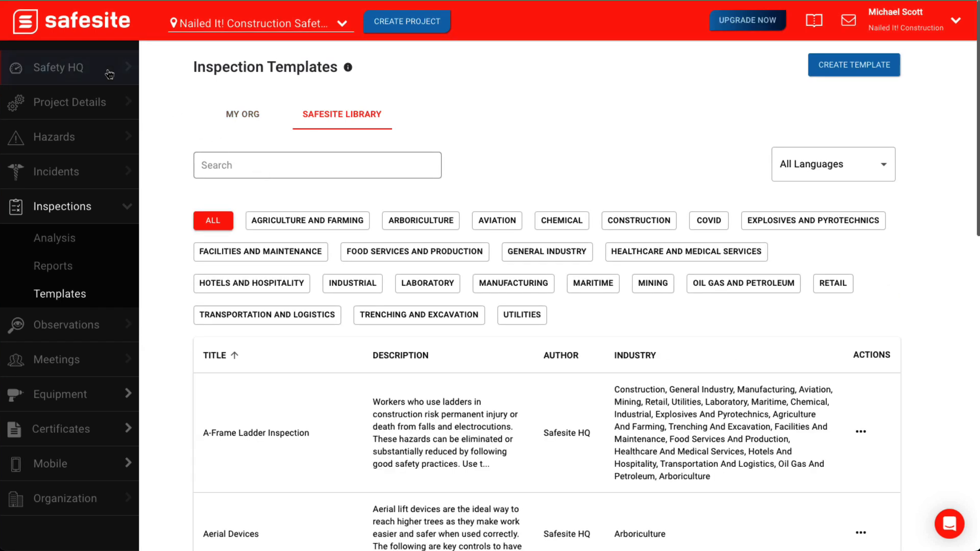
# - Start a new safety campaign titled "Weekly Safety Actions"
pyautogui.click(108, 72)
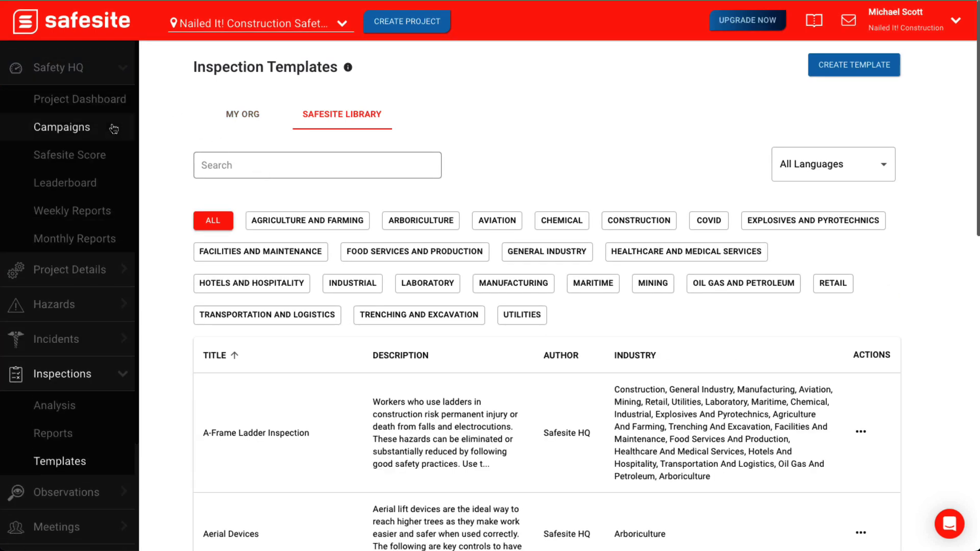
pyautogui.click(114, 129)
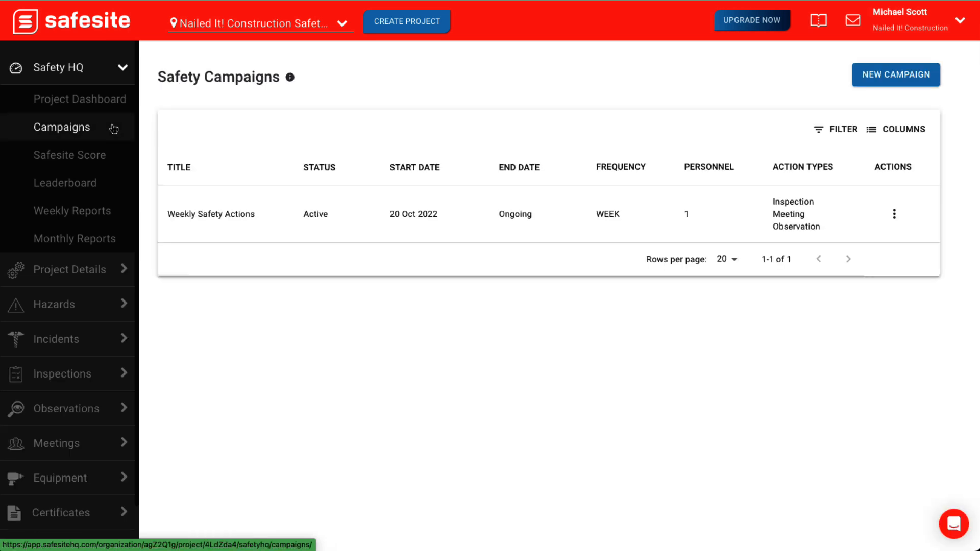
pyautogui.click(906, 79)
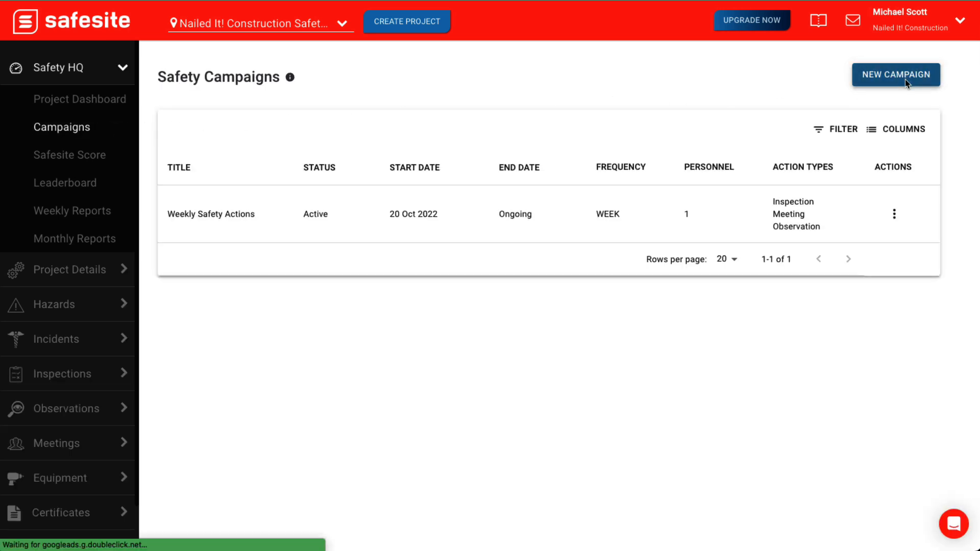
pyautogui.click(750, 147)
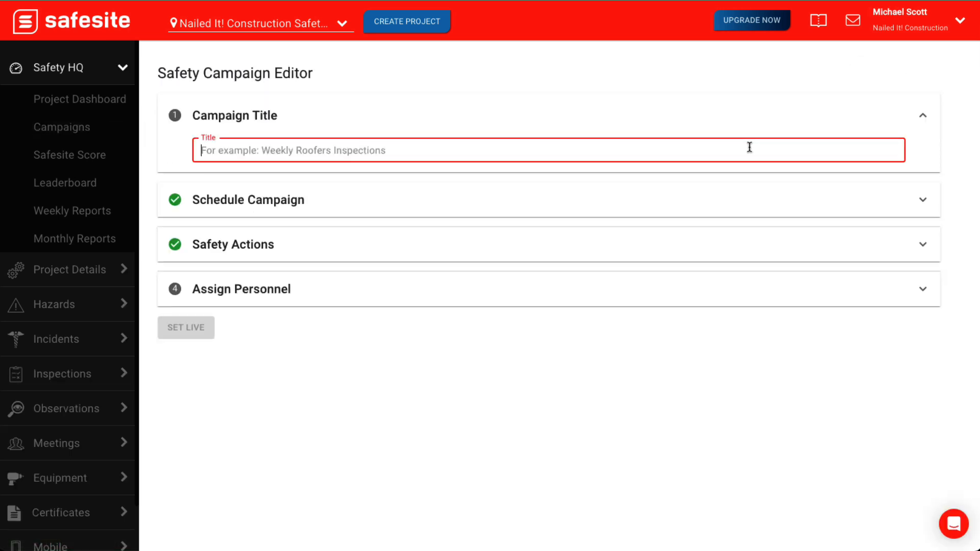
pyautogui.write('Weekl')
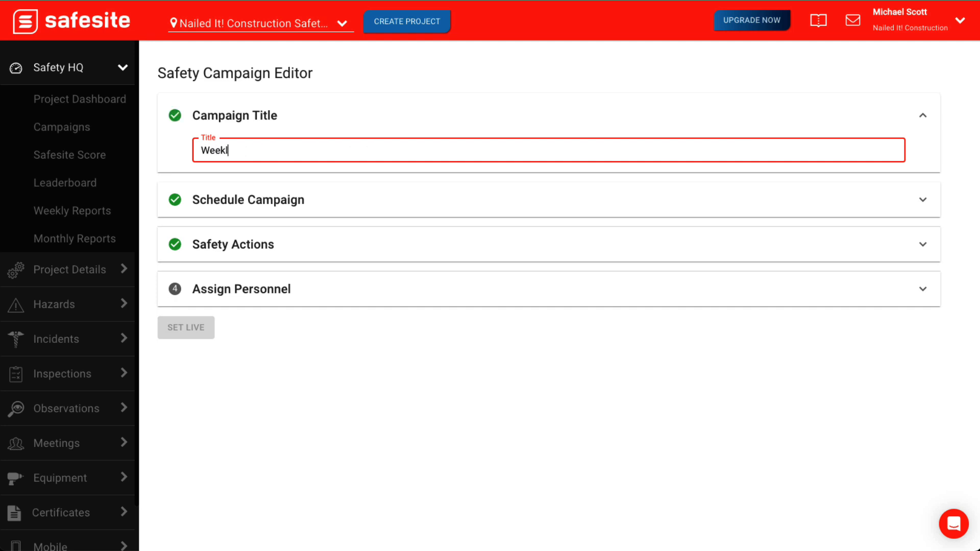
pyautogui.write('y Safety Actions')
# - Keep the Weekly, Immediately and Ongoing schedule, and add a Meetings action and an Observations action to Week 1
pyautogui.click(813, 195)
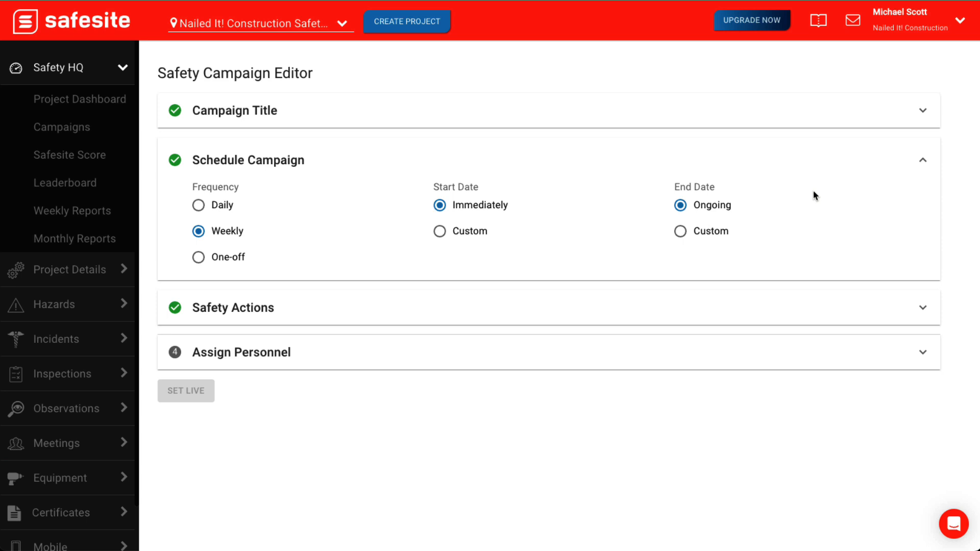
pyautogui.click(857, 312)
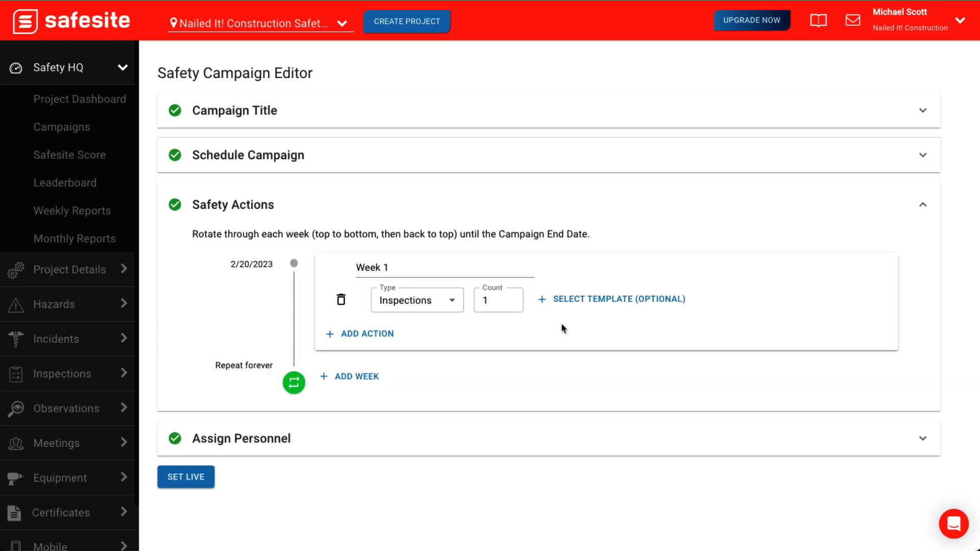
pyautogui.click(384, 334)
pyautogui.click(452, 336)
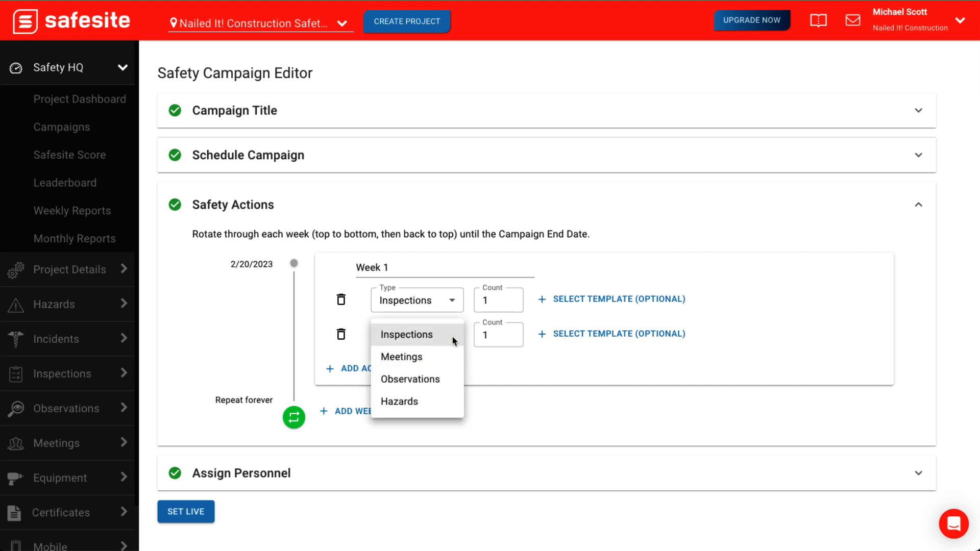
pyautogui.click(450, 356)
pyautogui.click(383, 368)
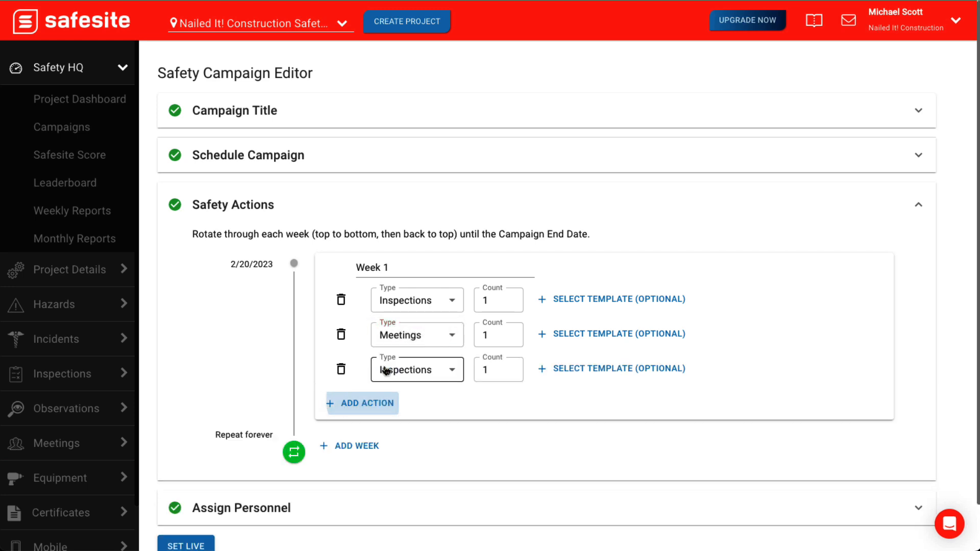
pyautogui.click(454, 372)
pyautogui.click(451, 414)
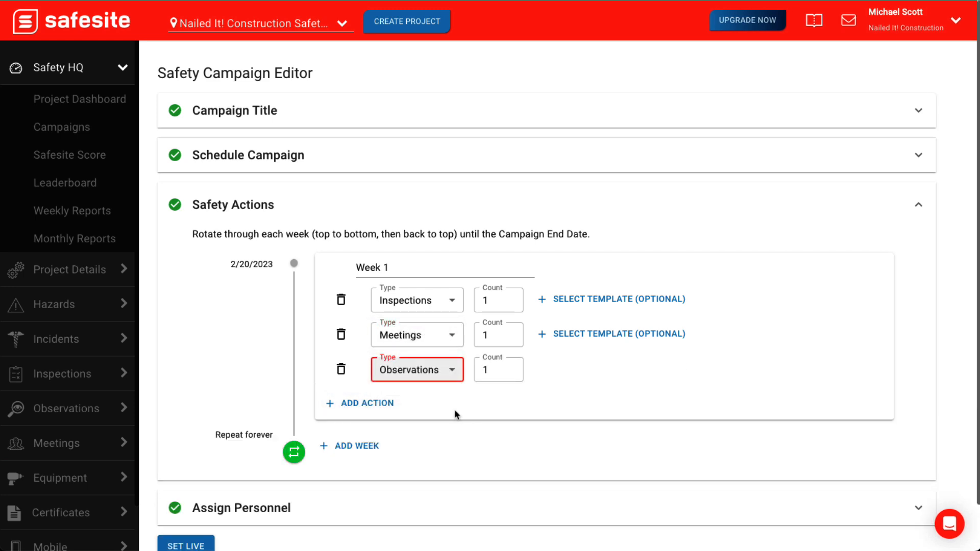
pyautogui.click(471, 407)
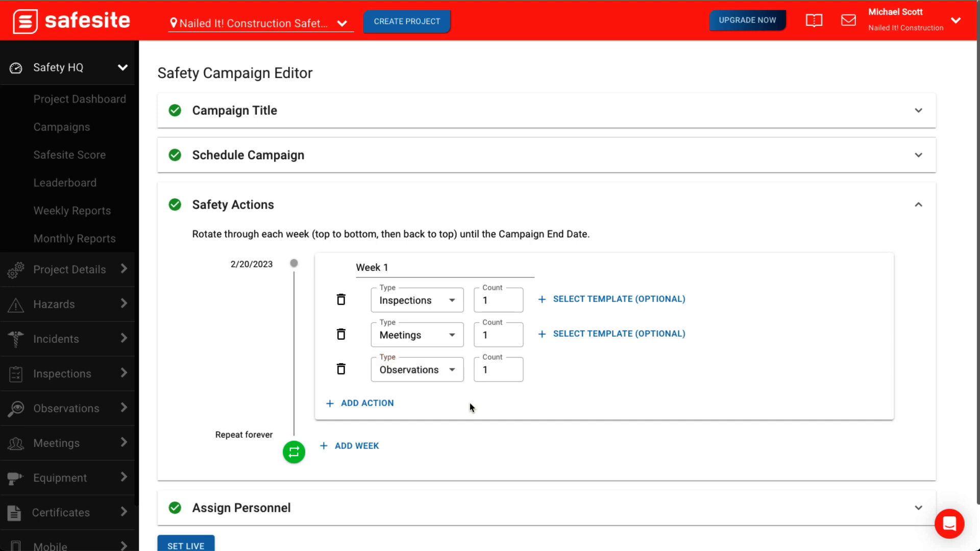
# - Assign Safesite's A-Frame Ladder Inspection template to the Week 1 Inspections action
pyautogui.click(640, 305)
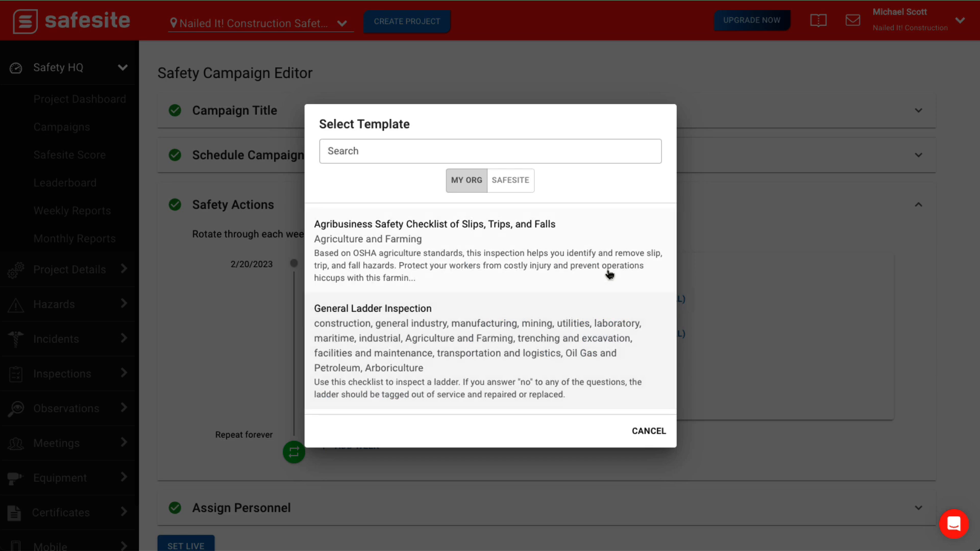
pyautogui.click(521, 183)
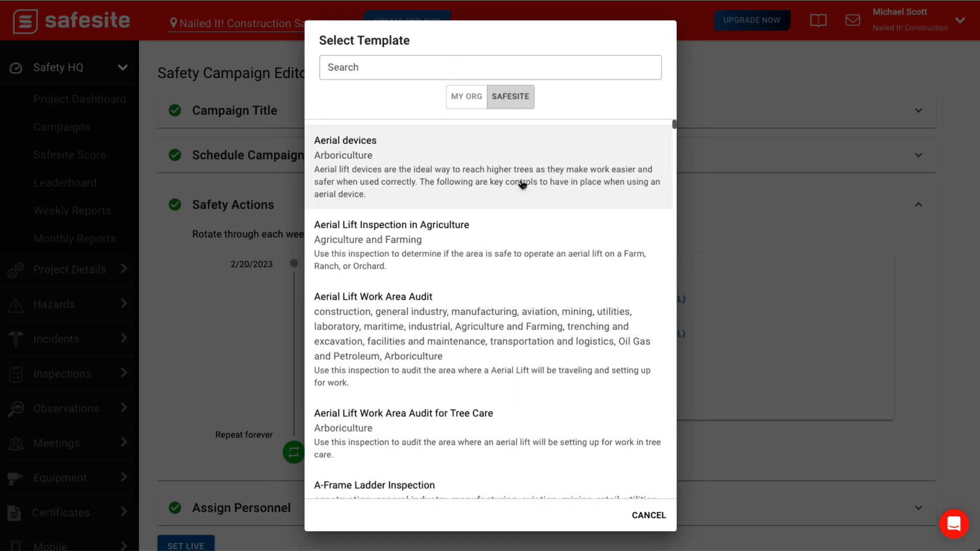
pyautogui.scroll(-3, 469, 478)
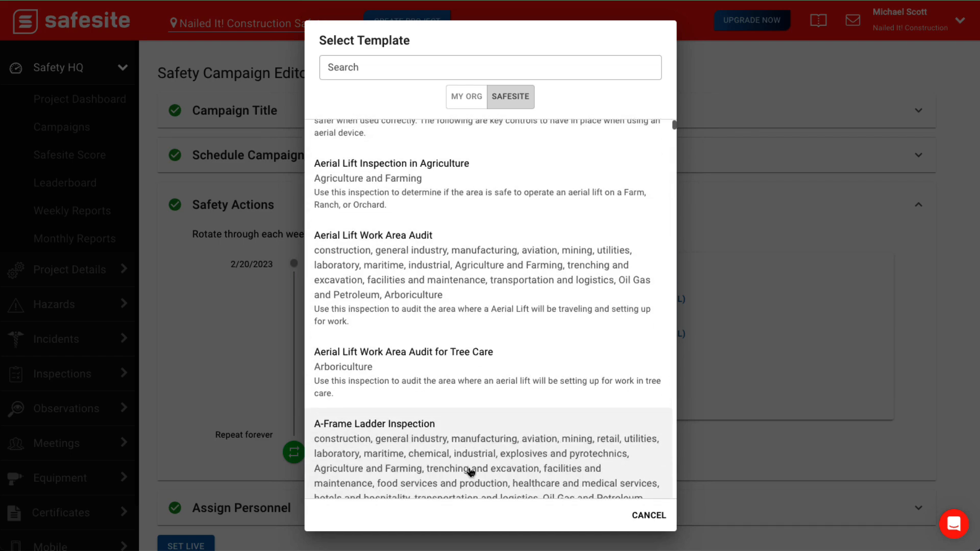
pyautogui.click(481, 442)
# - Assign Safesite's A-Frame Ladders in the Workplace template to the Week 1 Meetings action
pyautogui.click(602, 334)
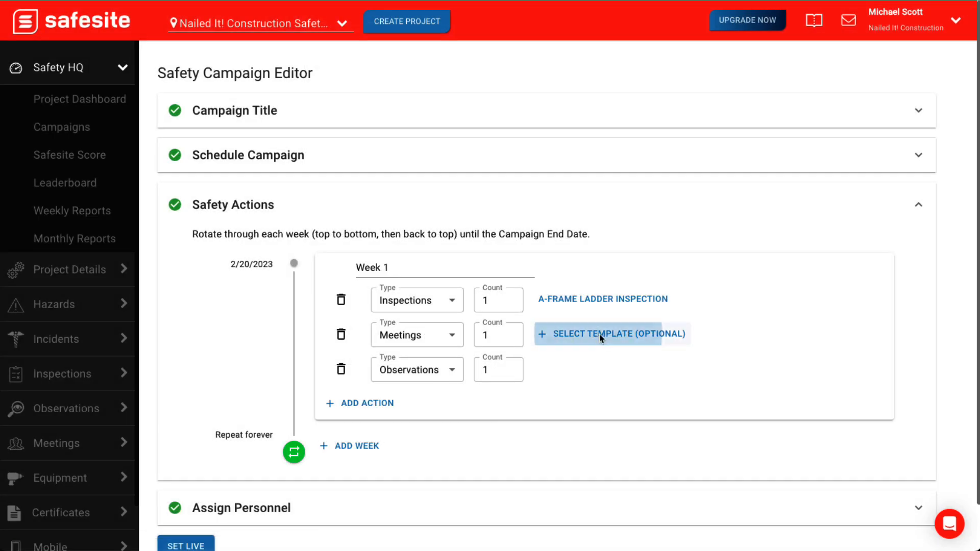
pyautogui.click(523, 214)
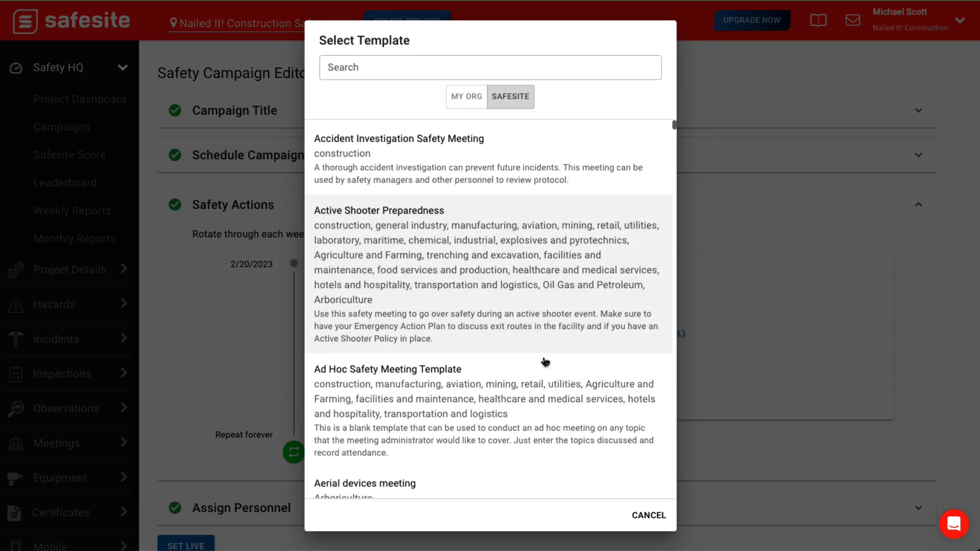
pyautogui.scroll(-5, 545, 361)
pyautogui.click(544, 361)
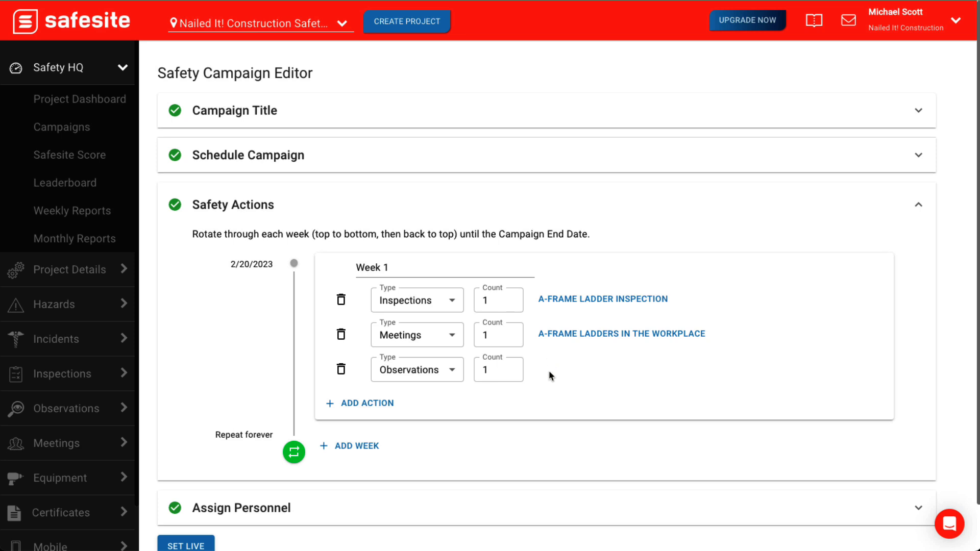
# - Assign two people to the campaign personnel and set the campaign live
pyautogui.click(549, 507)
pyautogui.click(271, 286)
pyautogui.click(321, 296)
pyautogui.click(321, 316)
pyautogui.click(611, 343)
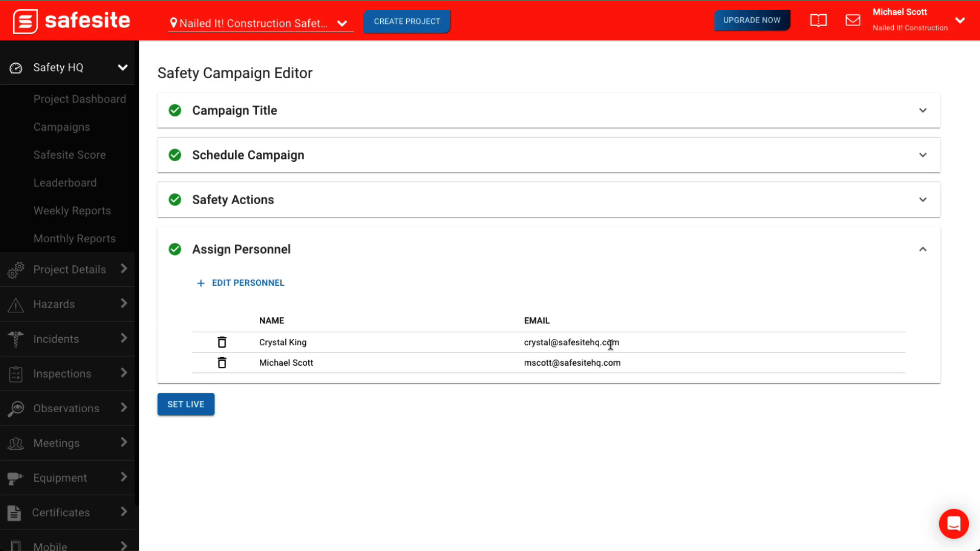
pyautogui.click(206, 403)
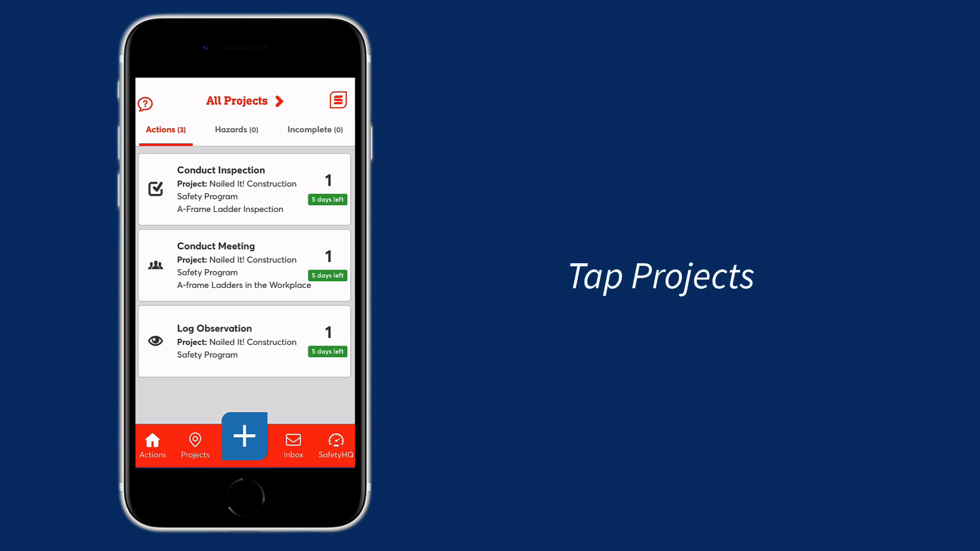
# - In the Safesite mobile app, open the Nailed It! Construction Safety Program project and start its scheduled A-Frame Ladder Inspection
pyautogui.click(195, 445)
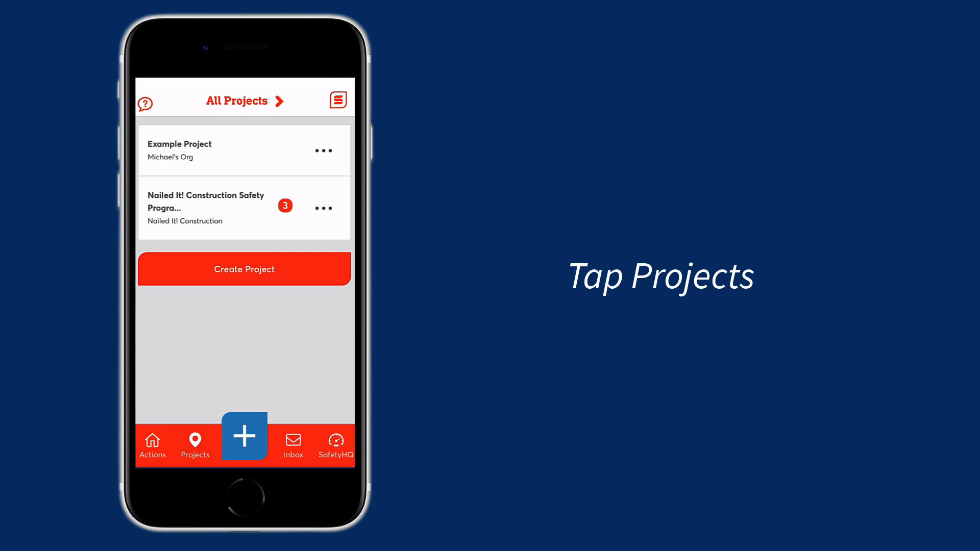
pyautogui.click(206, 208)
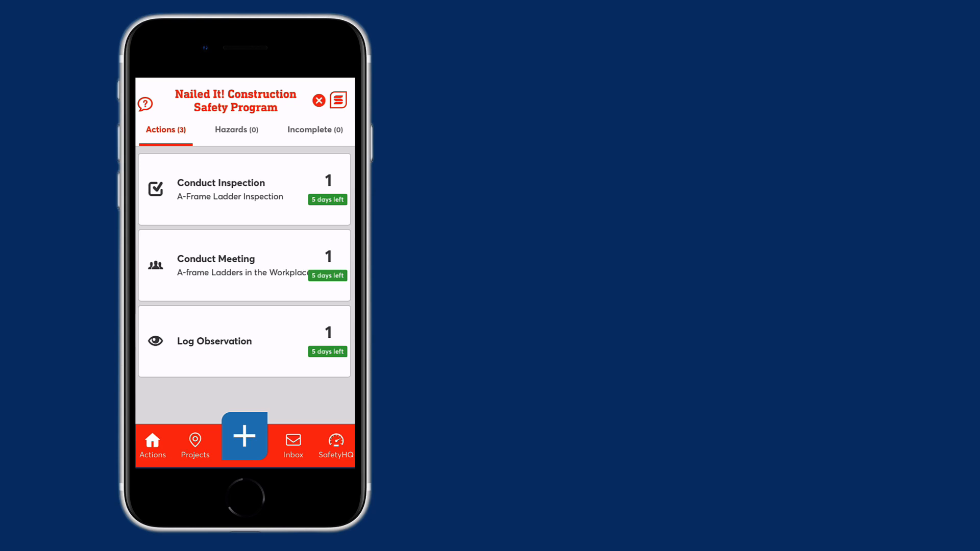
pyautogui.click(244, 189)
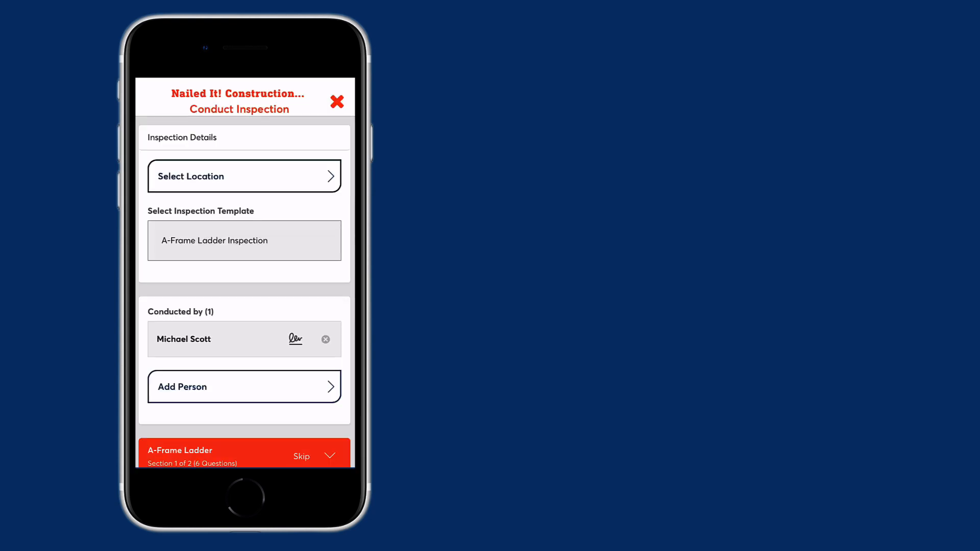